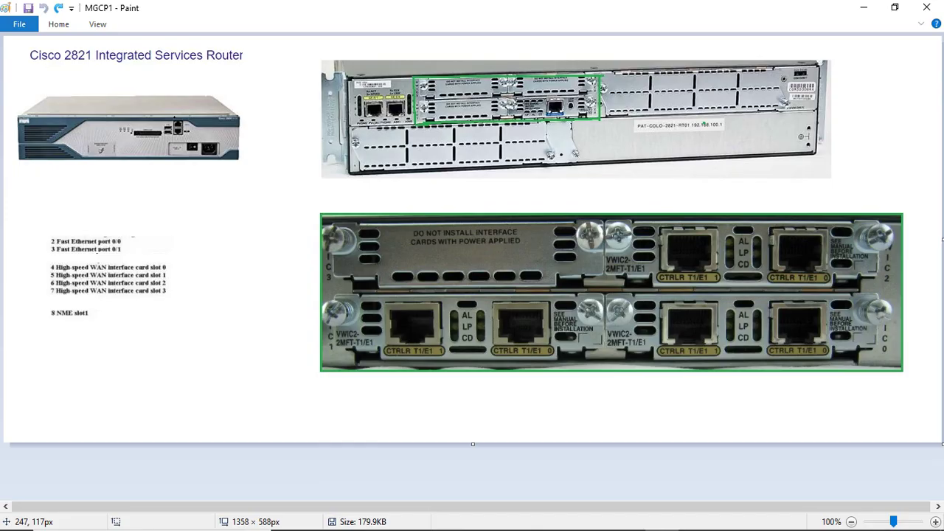
Step: Underline 2821 in the title and draw a line from the router's front photo to a handwritten CUCM label
{"action": "left_click_drag", "start_coordinate": [59, 63], "coordinate": [98, 64]}
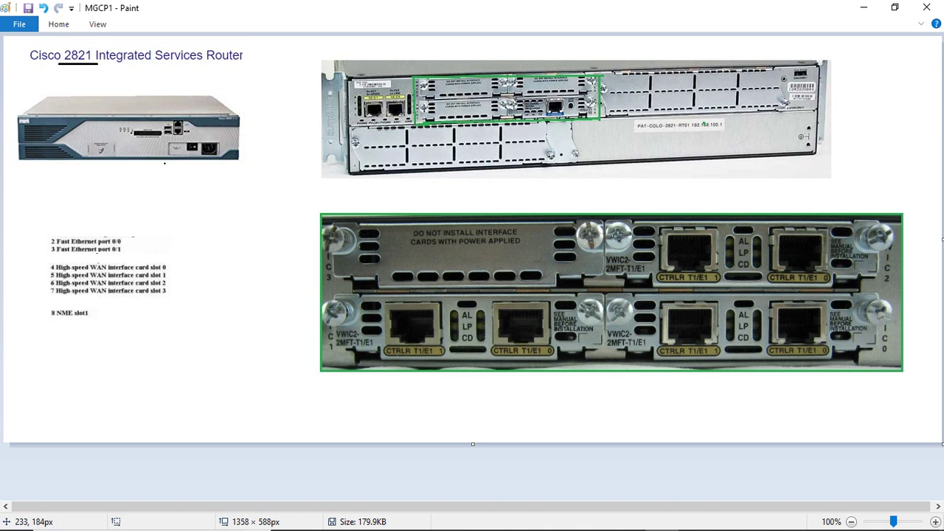
{"action": "left_click", "coordinate": [175, 171]}
{"action": "mouse_move", "coordinate": [186, 165]}
{"action": "left_mouse_down"}
{"action": "mouse_move", "coordinate": [199, 228]}
{"action": "mouse_move", "coordinate": [191, 259]}
{"action": "mouse_move", "coordinate": [259, 258]}
{"action": "left_mouse_up"}
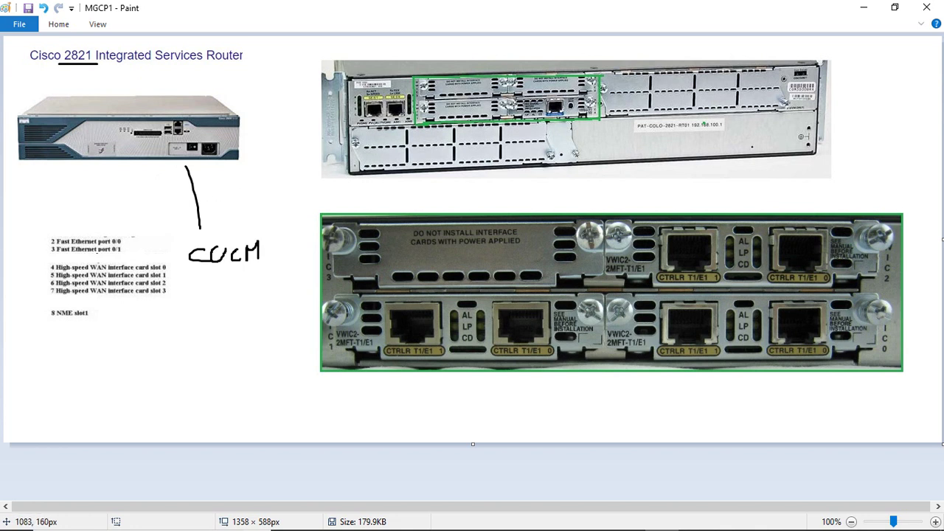
Step: Draw an arrow on the router's rear photo, circle the two Fast Ethernet list entries and number their ports 1 and 0
{"action": "mouse_move", "coordinate": [716, 145]}
{"action": "left_mouse_down"}
{"action": "mouse_move", "coordinate": [768, 138]}
{"action": "mouse_move", "coordinate": [702, 148]}
{"action": "mouse_move", "coordinate": [722, 155]}
{"action": "left_mouse_up"}
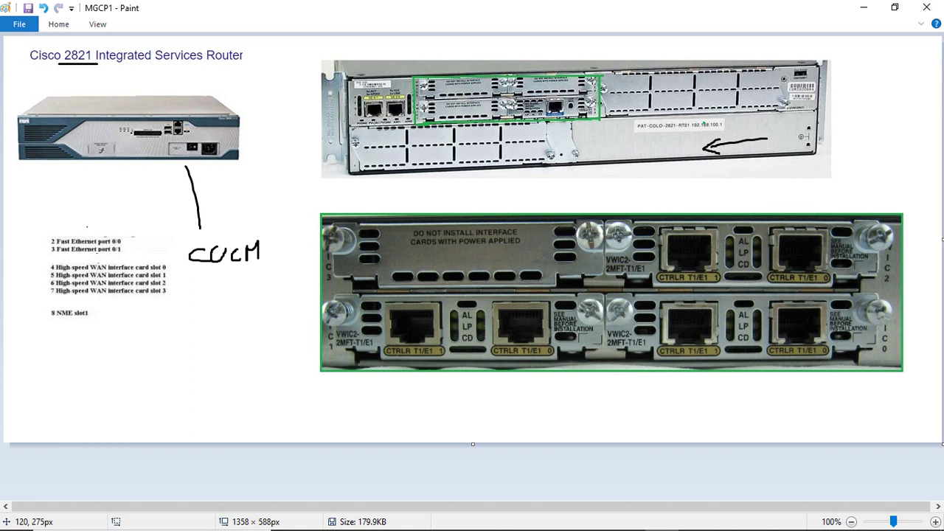
{"action": "mouse_move", "coordinate": [87, 227]}
{"action": "left_mouse_down"}
{"action": "mouse_move", "coordinate": [58, 256]}
{"action": "mouse_move", "coordinate": [134, 235]}
{"action": "mouse_move", "coordinate": [74, 221]}
{"action": "left_mouse_up"}
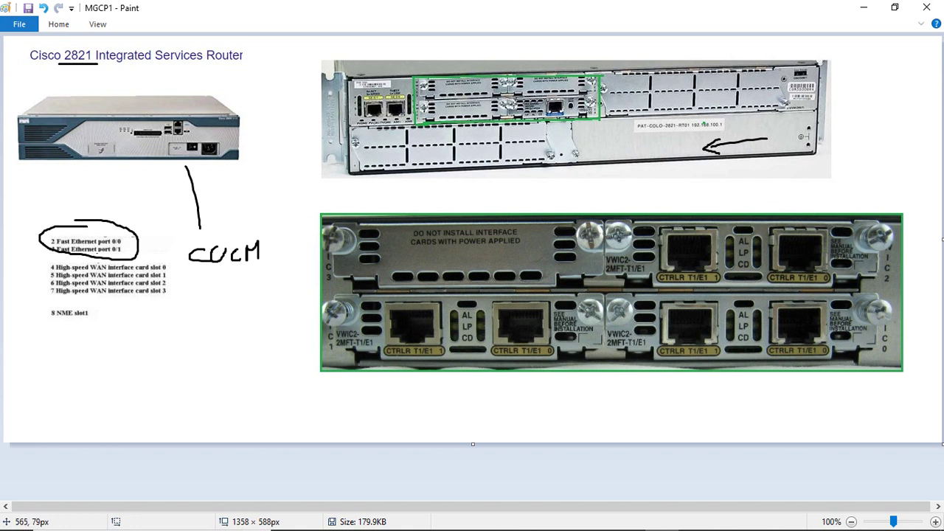
{"action": "mouse_move", "coordinate": [396, 88]}
{"action": "left_mouse_down"}
{"action": "mouse_move", "coordinate": [404, 96]}
{"action": "mouse_move", "coordinate": [394, 87]}
{"action": "mouse_move", "coordinate": [371, 107]}
{"action": "left_mouse_up"}
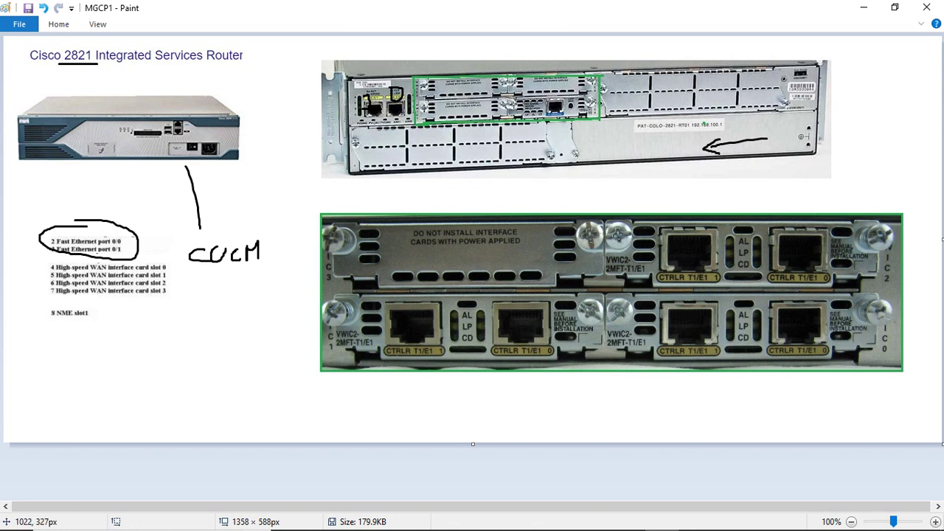
Step: Circle the upper CTRLR T1/E1 1 label in the close-up and number the WAN card slots 0 to 3 on the rear photo
{"action": "mouse_move", "coordinate": [677, 261]}
{"action": "left_mouse_down"}
{"action": "mouse_move", "coordinate": [650, 272]}
{"action": "mouse_move", "coordinate": [717, 262]}
{"action": "left_mouse_up"}
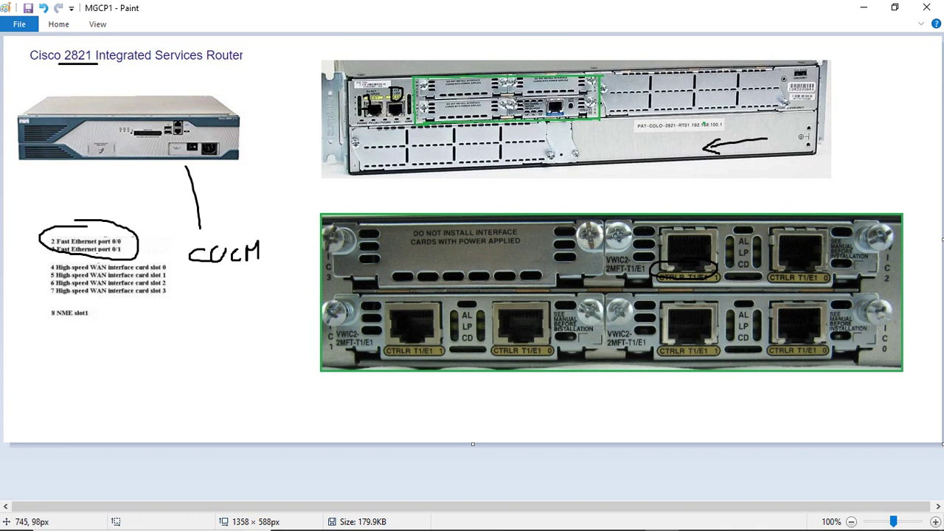
{"action": "left_click_drag", "start_coordinate": [528, 109], "coordinate": [550, 106]}
{"action": "left_click_drag", "start_coordinate": [180, 260], "coordinate": [163, 266]}
{"action": "mouse_move", "coordinate": [459, 110]}
{"action": "left_mouse_down"}
{"action": "mouse_move", "coordinate": [465, 123]}
{"action": "mouse_move", "coordinate": [478, 119]}
{"action": "left_mouse_up"}
{"action": "mouse_move", "coordinate": [531, 81]}
{"action": "left_mouse_down"}
{"action": "mouse_move", "coordinate": [531, 91]}
{"action": "mouse_move", "coordinate": [531, 82]}
{"action": "mouse_move", "coordinate": [549, 93]}
{"action": "left_mouse_up"}
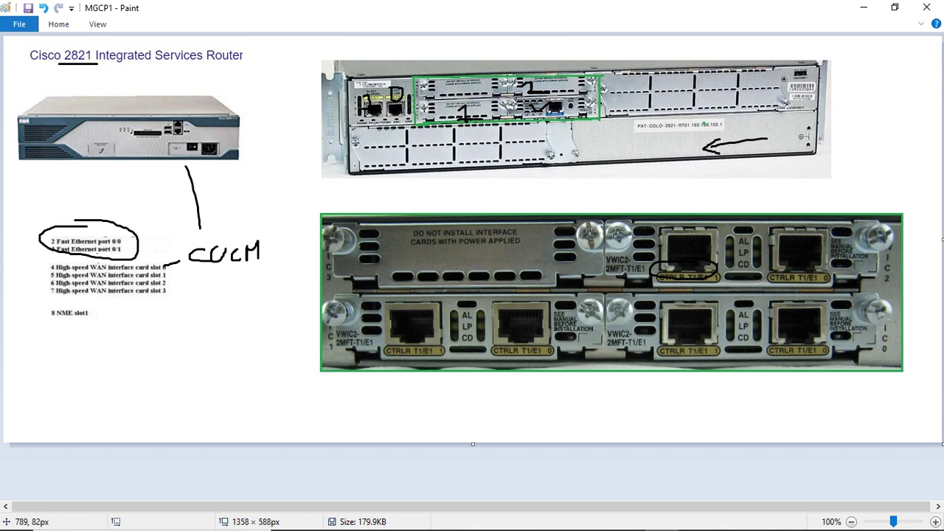
{"action": "mouse_move", "coordinate": [447, 84]}
{"action": "left_mouse_down"}
{"action": "mouse_move", "coordinate": [471, 94]}
{"action": "mouse_move", "coordinate": [445, 98]}
{"action": "left_mouse_up"}
{"action": "left_click_drag", "start_coordinate": [573, 112], "coordinate": [578, 111]}
Step: Circle the NME slot1 entry and underline its name, and circle the two large blank panels on the router's rear photo
{"action": "mouse_move", "coordinate": [85, 308]}
{"action": "left_mouse_down"}
{"action": "mouse_move", "coordinate": [34, 336]}
{"action": "mouse_move", "coordinate": [63, 303]}
{"action": "left_mouse_up"}
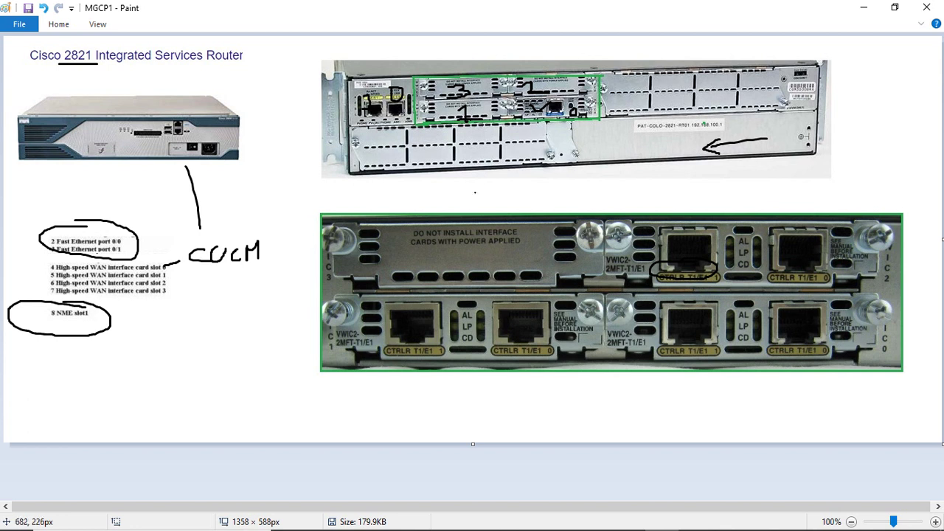
{"action": "mouse_move", "coordinate": [741, 70]}
{"action": "left_mouse_down"}
{"action": "mouse_move", "coordinate": [697, 107]}
{"action": "mouse_move", "coordinate": [759, 78]}
{"action": "left_mouse_up"}
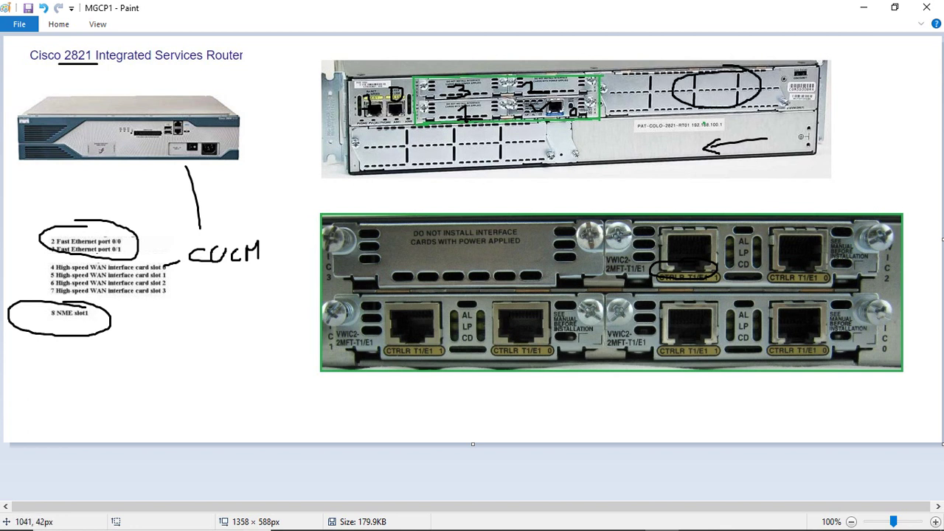
{"action": "mouse_move", "coordinate": [530, 135]}
{"action": "left_mouse_down"}
{"action": "mouse_move", "coordinate": [428, 141]}
{"action": "mouse_move", "coordinate": [485, 180]}
{"action": "mouse_move", "coordinate": [532, 149]}
{"action": "mouse_move", "coordinate": [511, 137]}
{"action": "left_mouse_up"}
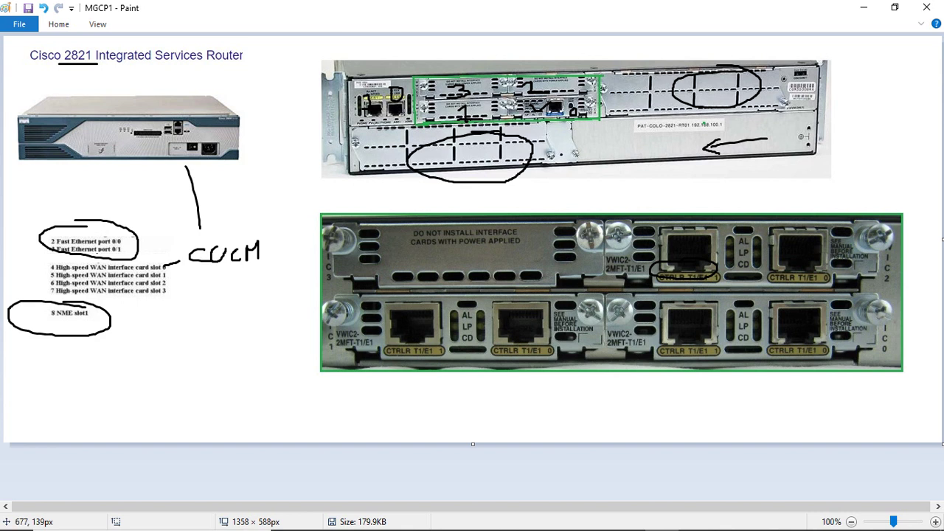
{"action": "left_click_drag", "start_coordinate": [78, 317], "coordinate": [55, 317]}
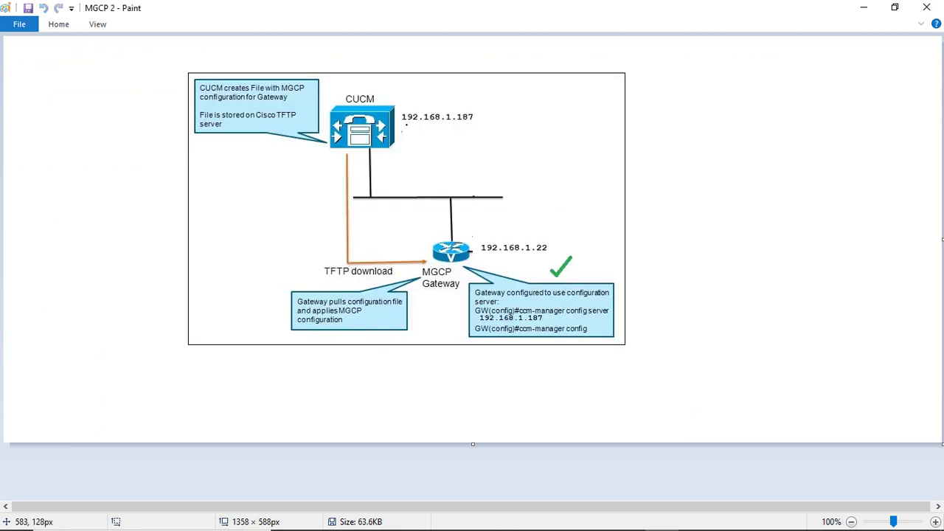
Step: In the MGCP 2 diagram, underline the CUCM and gateway IP addresses and the config server address, and circle the CUCM label
{"action": "left_click_drag", "start_coordinate": [405, 124], "coordinate": [495, 125]}
{"action": "left_click_drag", "start_coordinate": [478, 256], "coordinate": [554, 259]}
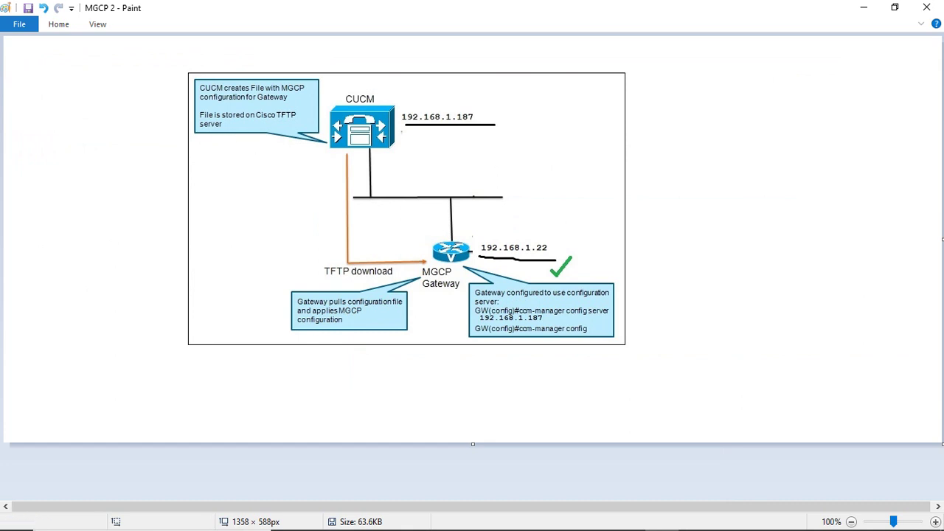
{"action": "mouse_move", "coordinate": [372, 84]}
{"action": "left_mouse_down"}
{"action": "mouse_move", "coordinate": [325, 117]}
{"action": "mouse_move", "coordinate": [391, 108]}
{"action": "mouse_move", "coordinate": [366, 84]}
{"action": "left_mouse_up"}
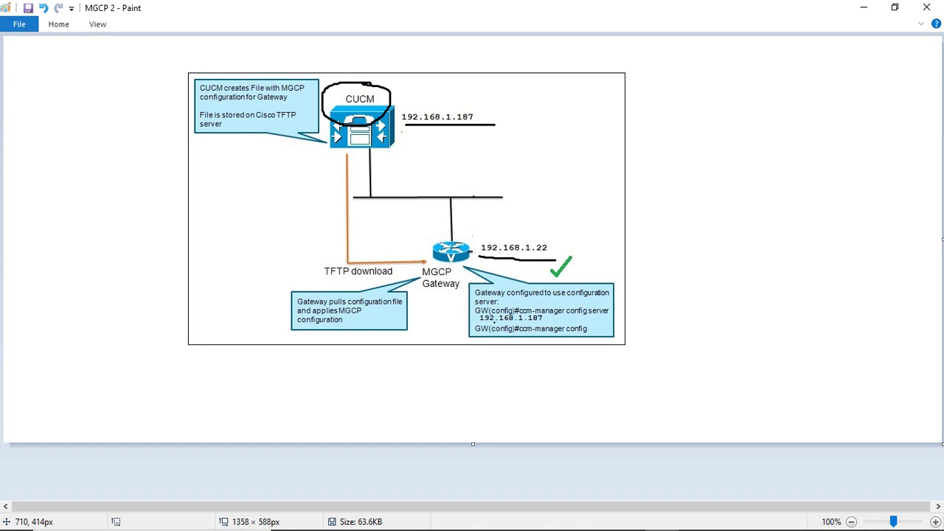
{"action": "left_click_drag", "start_coordinate": [492, 323], "coordinate": [537, 325]}
{"action": "mouse_move", "coordinate": [447, 308]}
{"action": "left_mouse_down"}
{"action": "mouse_move", "coordinate": [456, 314]}
{"action": "mouse_move", "coordinate": [472, 305]}
{"action": "mouse_move", "coordinate": [458, 331]}
{"action": "mouse_move", "coordinate": [472, 323]}
{"action": "left_mouse_up"}
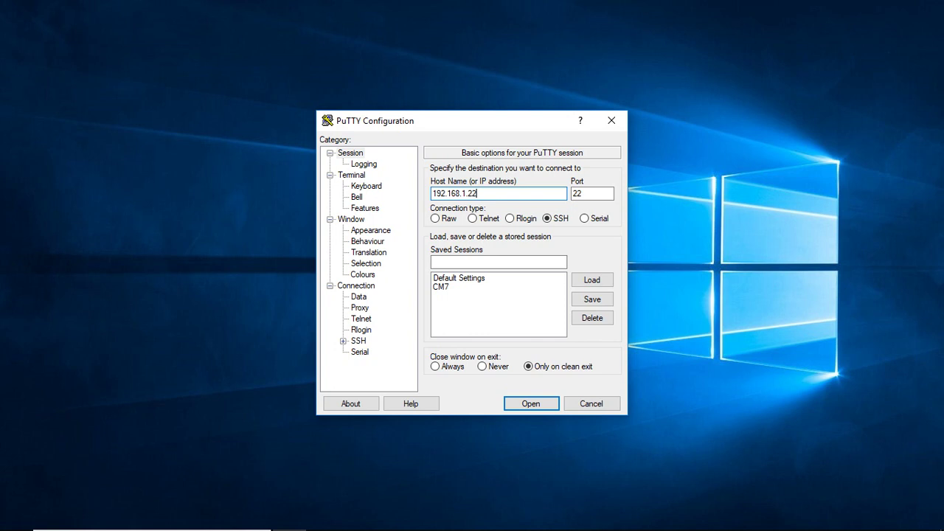
Step: In PuTTY, open a Telnet session to 192.168.1.22 and enter the router's login password
{"action": "left_click", "coordinate": [472, 219]}
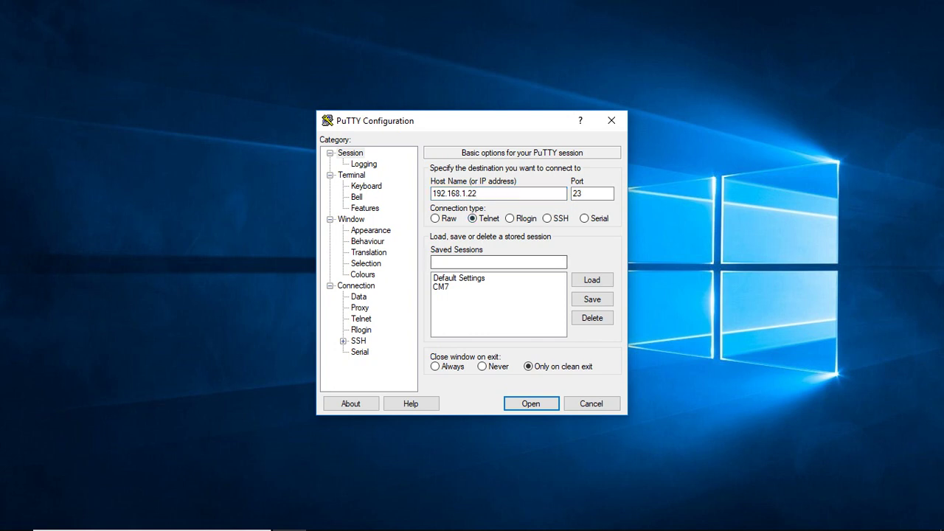
{"action": "key", "text": "Return"}
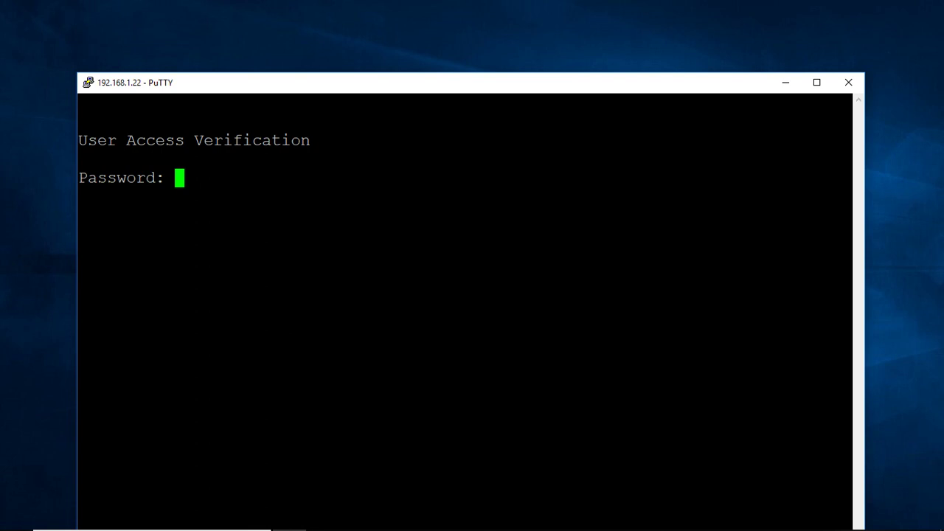
{"action": "key", "text": "Return"}
Step: Enter privileged mode on the router with the en command and the enable password
{"action": "type", "text": "en"}
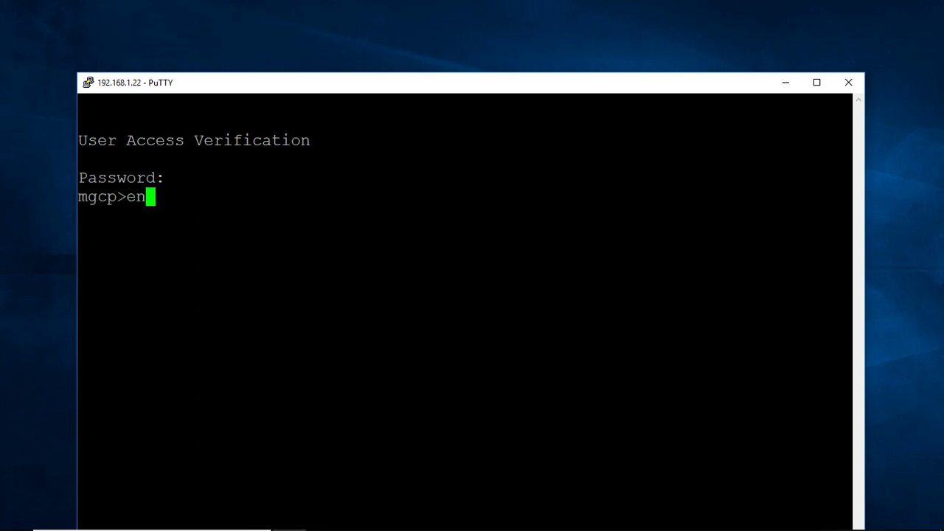
{"action": "key", "text": "Return"}
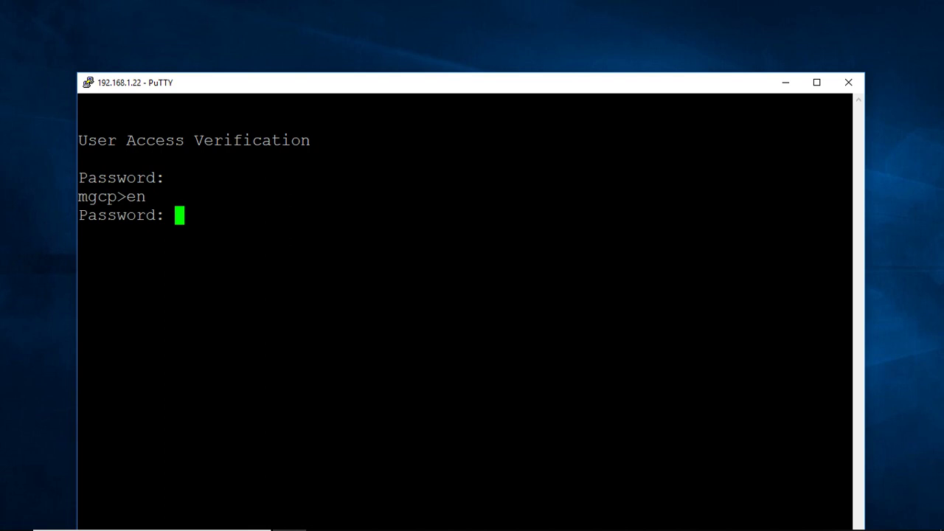
{"action": "key", "text": "Return"}
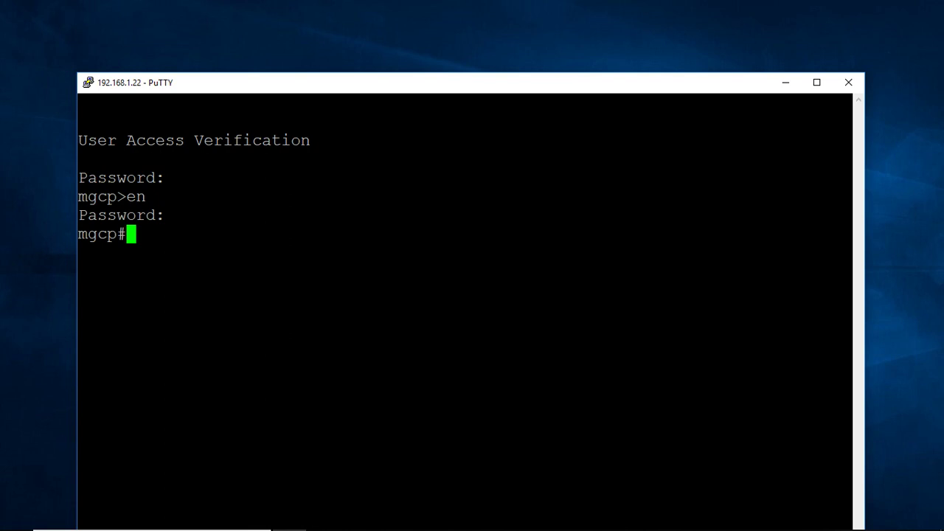
Step: Set the router's hostname to MGCP in global configuration mode, and exit back to privileged mode
{"action": "left_click_drag", "start_coordinate": [117, 234], "coordinate": [79, 234]}
{"action": "left_click", "coordinate": [79, 234]}
{"action": "type", "text": "config t"}
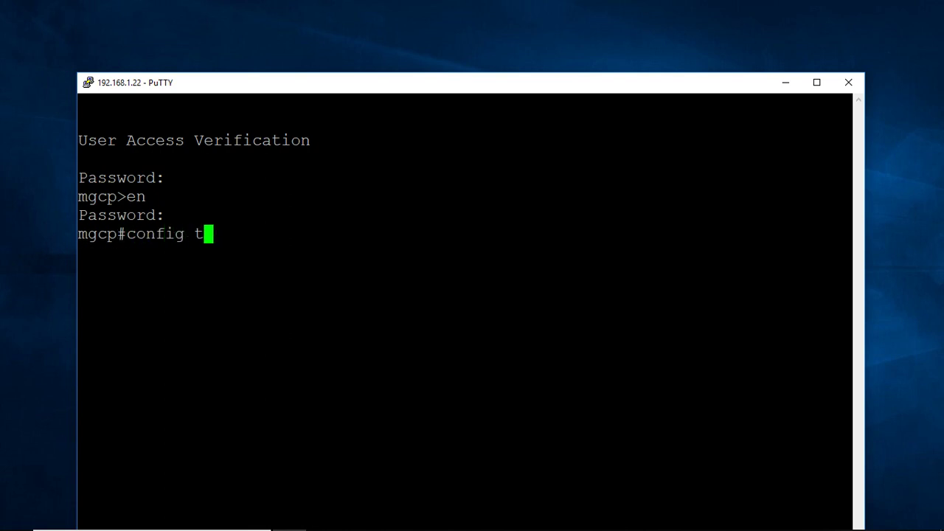
{"action": "key", "text": "Return"}
{"action": "type", "text": "host"}
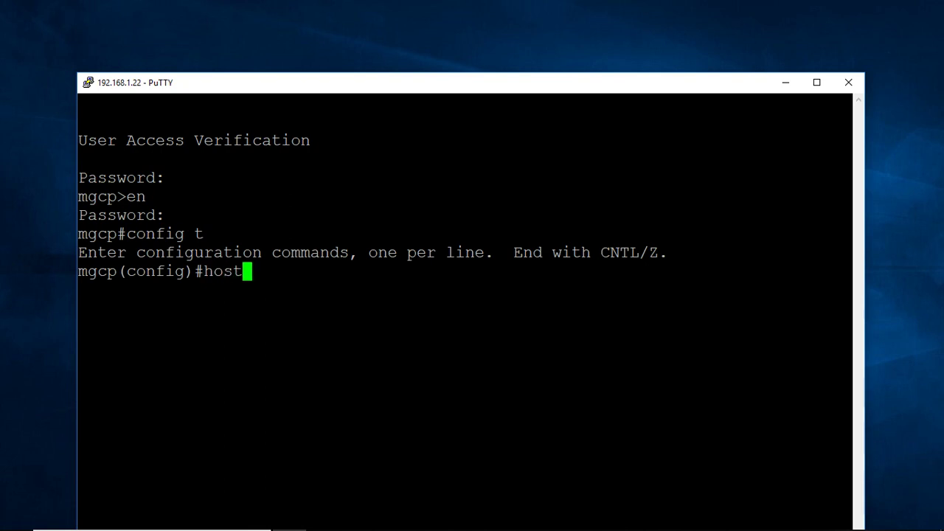
{"action": "key", "text": "Tab"}
{"action": "type", "text": "MGCP"}
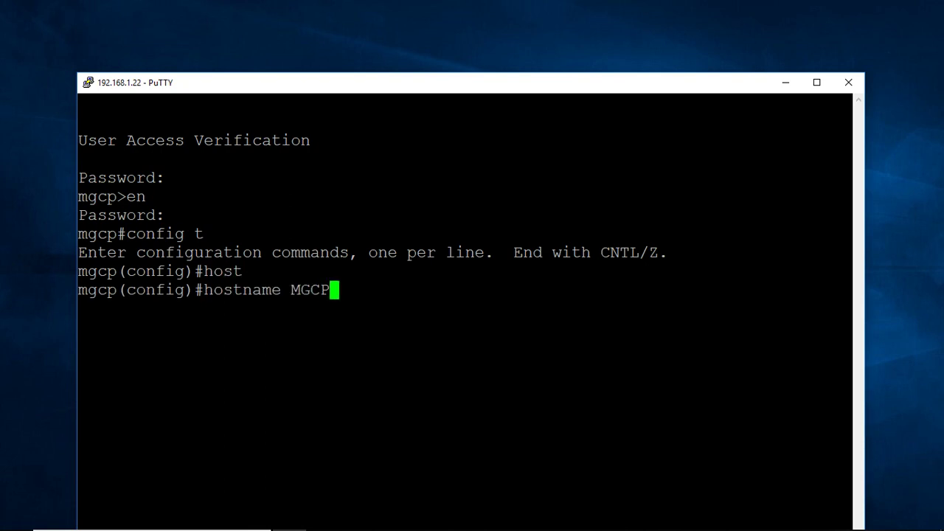
{"action": "key", "text": "Return"}
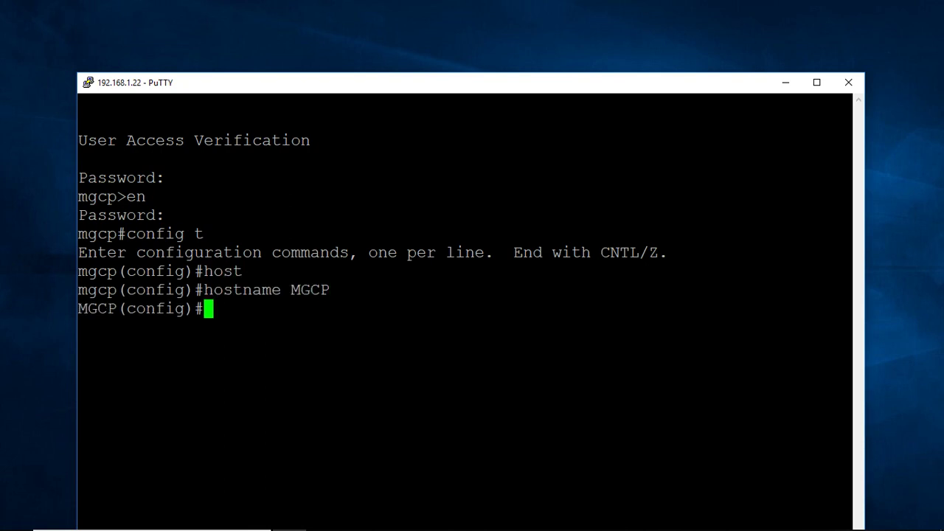
{"action": "type", "text": "exit"}
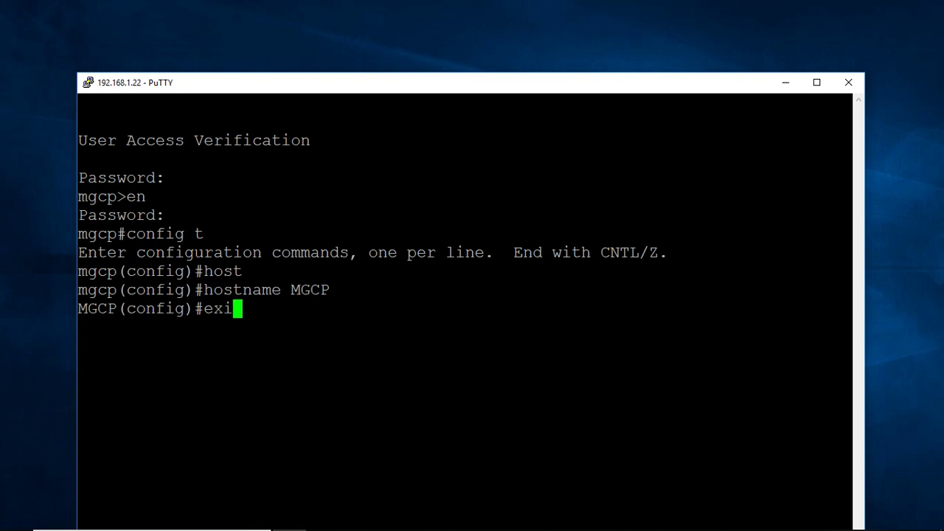
{"action": "key", "text": "Return"}
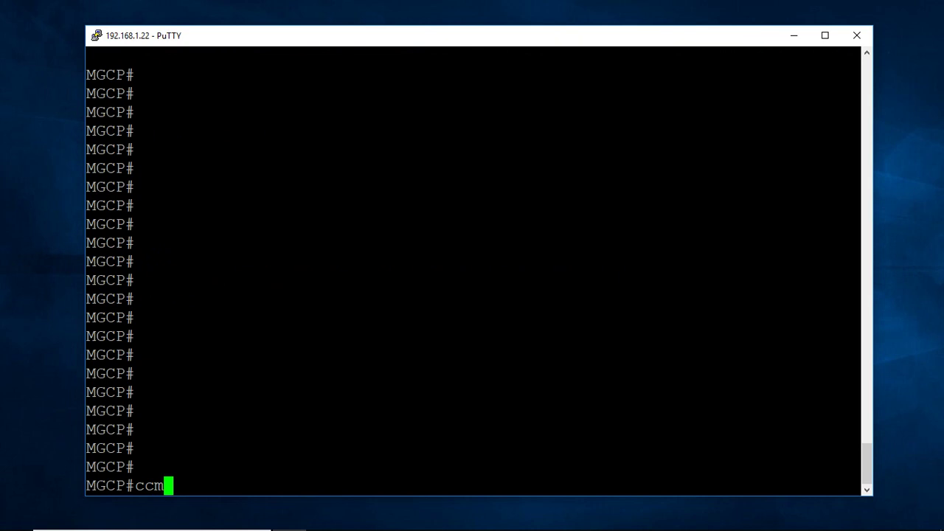
Step: Move the old output out of view with empty prompts and enter global configuration mode with config t
{"action": "key", "text": "BackSpace"}
{"action": "key", "text": "BackSpace"}
{"action": "key", "text": "BackSpace"}
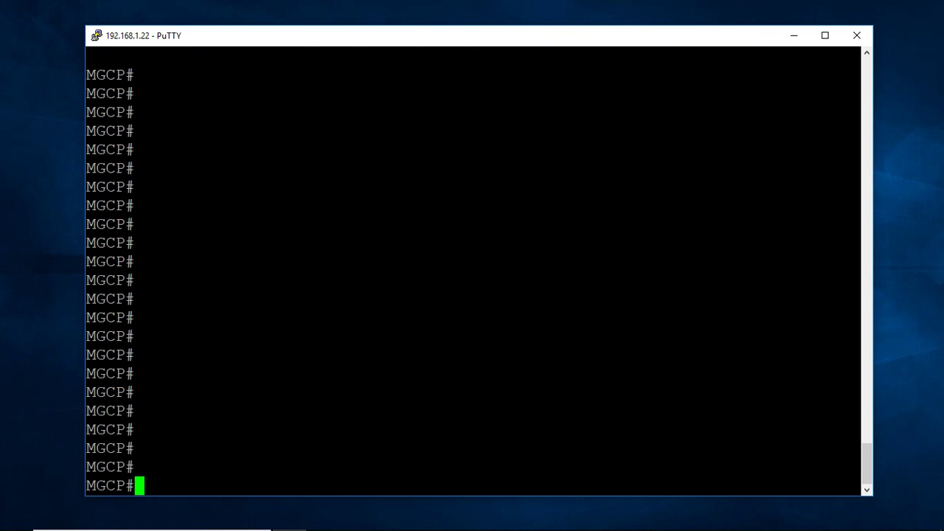
{"action": "type", "text": "config t"}
{"action": "key", "text": "Return"}
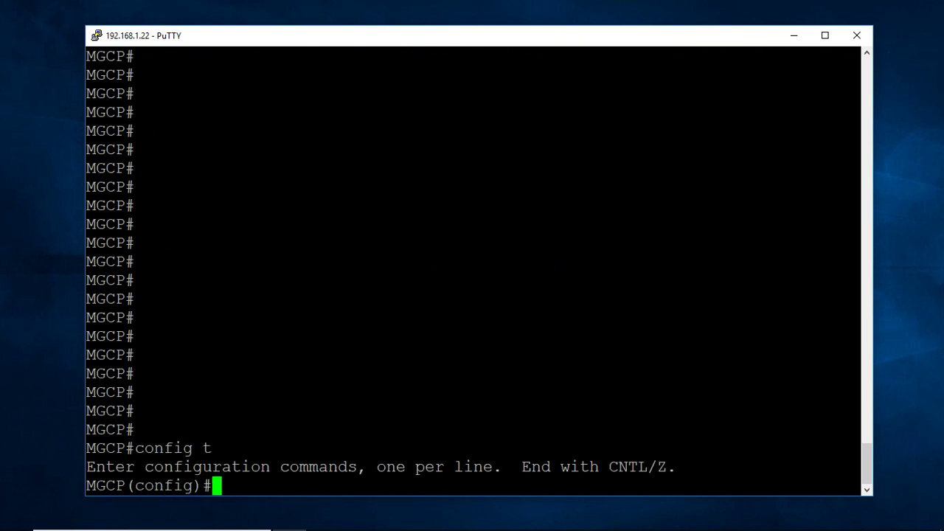
Step: Enable MGCP on the router with the commands ccm-manager mgcp and mgcp
{"action": "type", "text": "ccm"}
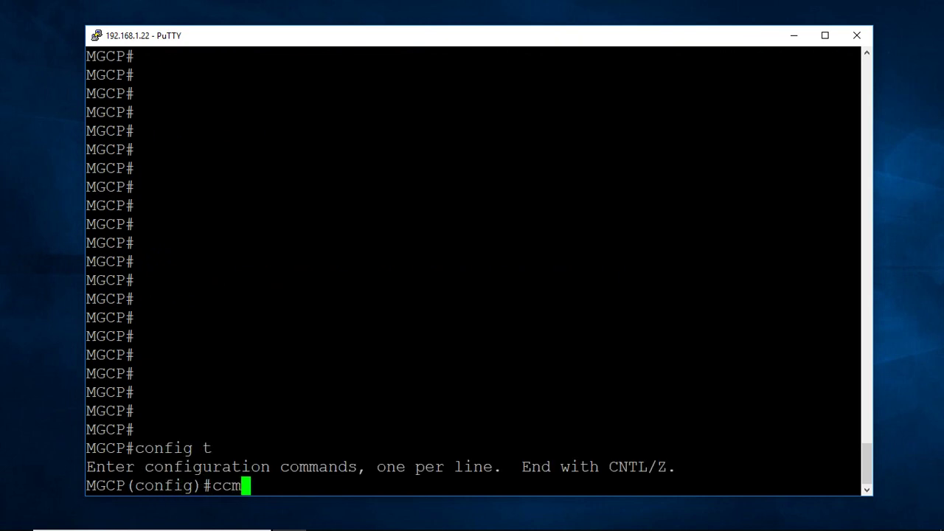
{"action": "type", "text": "-m"}
{"action": "key", "text": "Tab"}
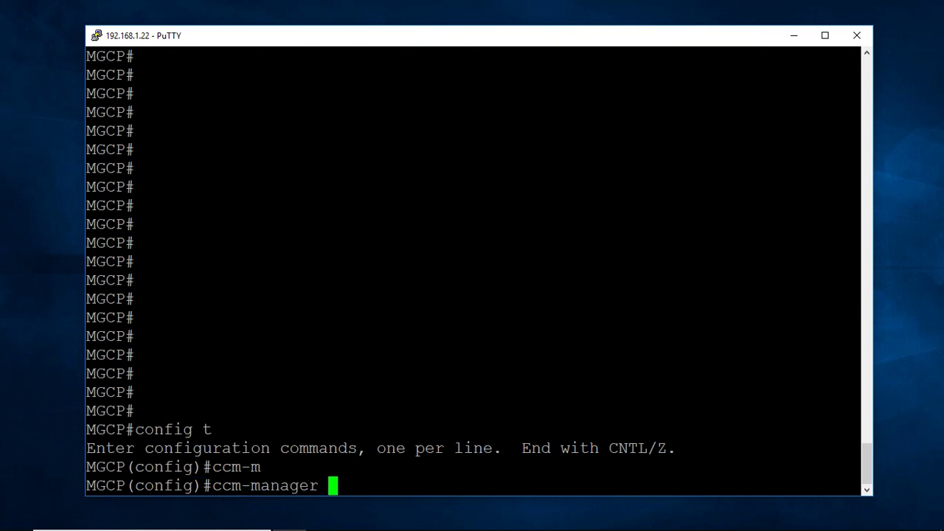
{"action": "type", "text": "mgcp"}
{"action": "key", "text": "Return"}
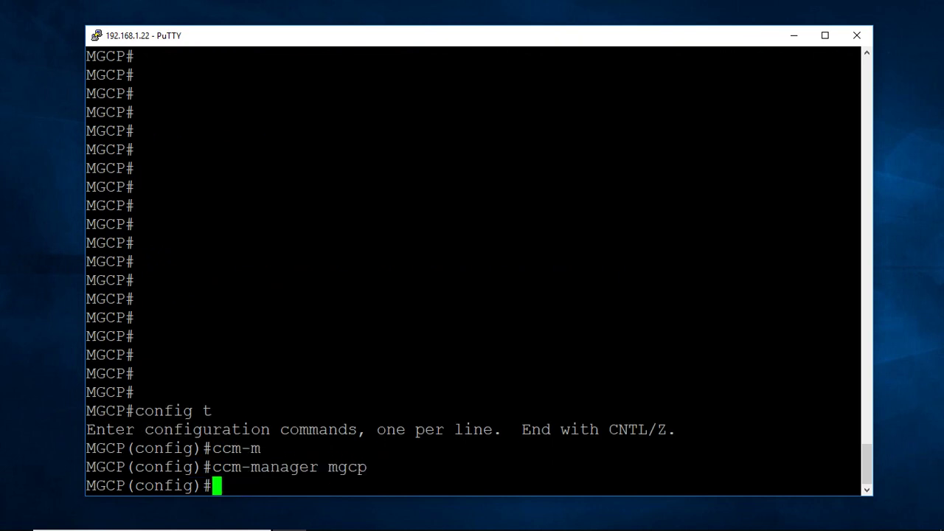
{"action": "type", "text": "mgcp"}
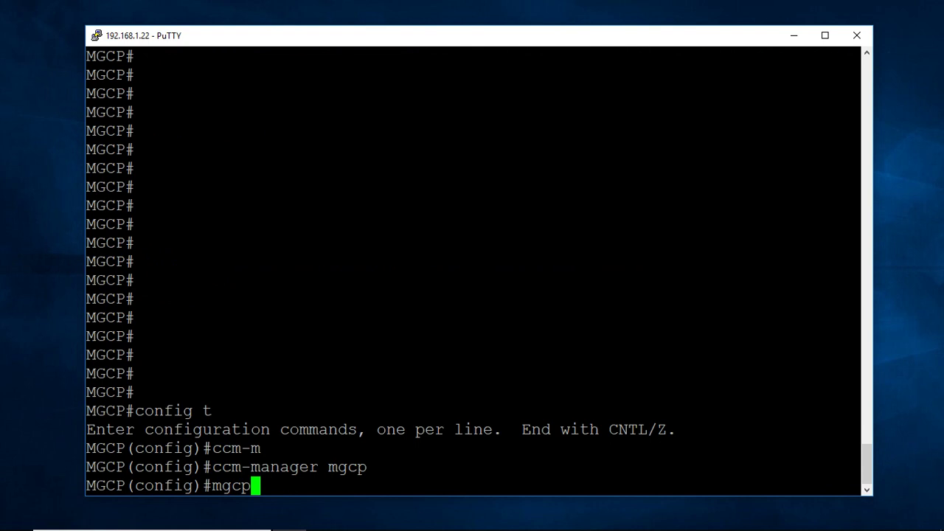
{"action": "key", "text": "Return"}
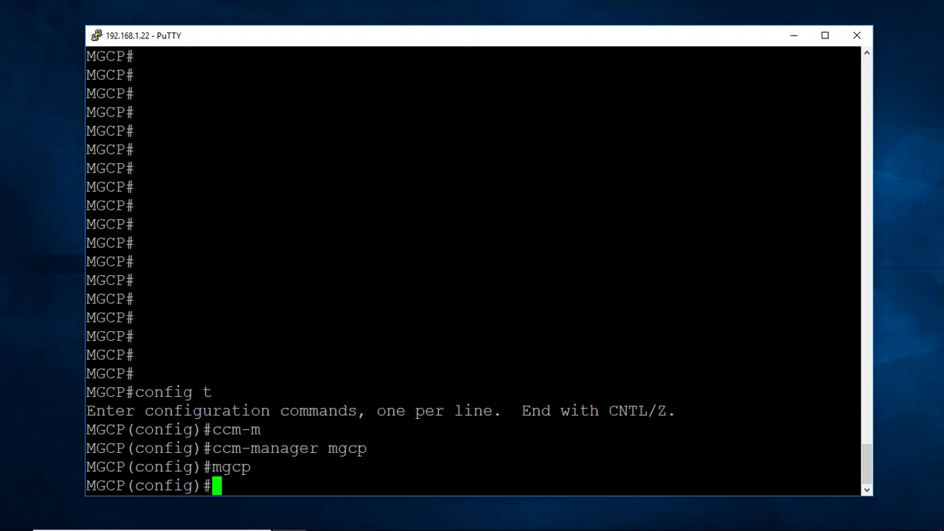
Step: Point the router to its CUCM configuration server with the command ccm-manager config server 192.168.1.187
{"action": "type", "text": "ccm-m"}
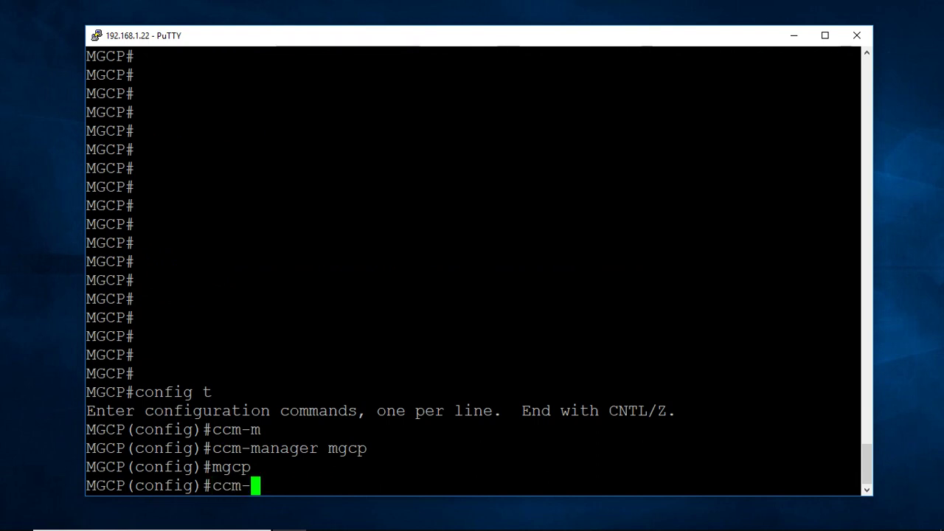
{"action": "key", "text": "Tab"}
{"action": "type", "text": "co"}
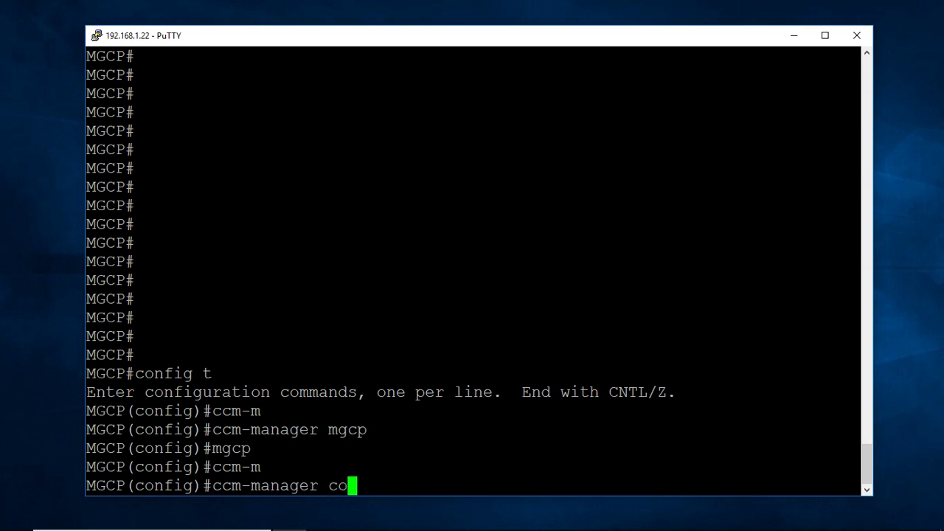
{"action": "key", "text": "Tab"}
{"action": "type", "text": "se"}
{"action": "key", "text": "Tab"}
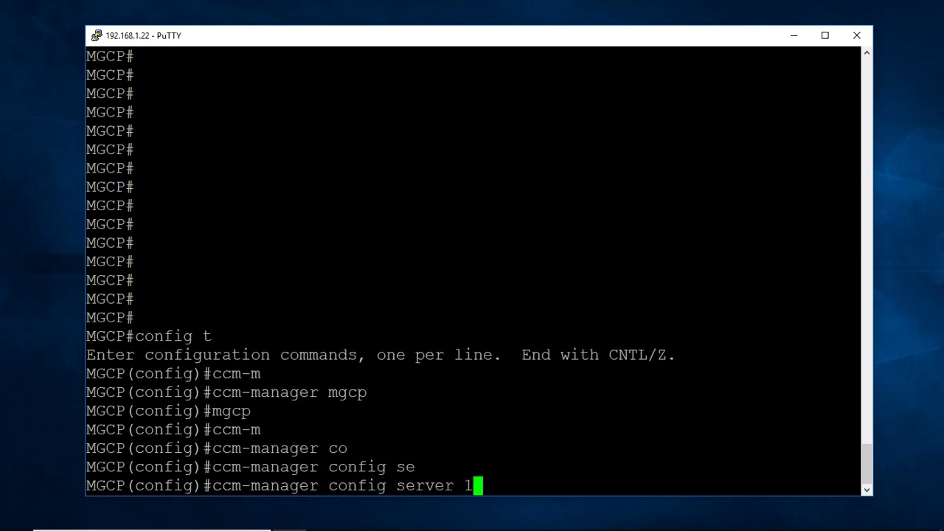
{"action": "type", "text": "92.168.1."}
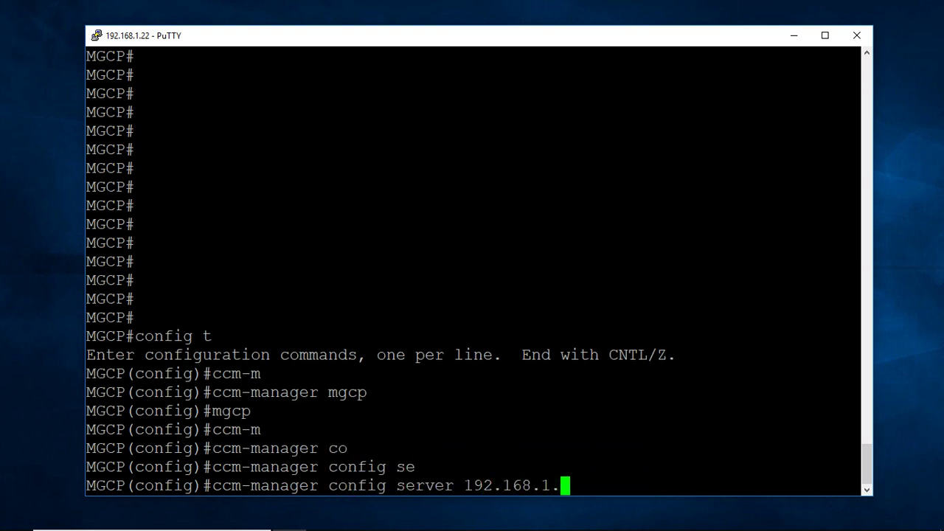
{"action": "type", "text": "187"}
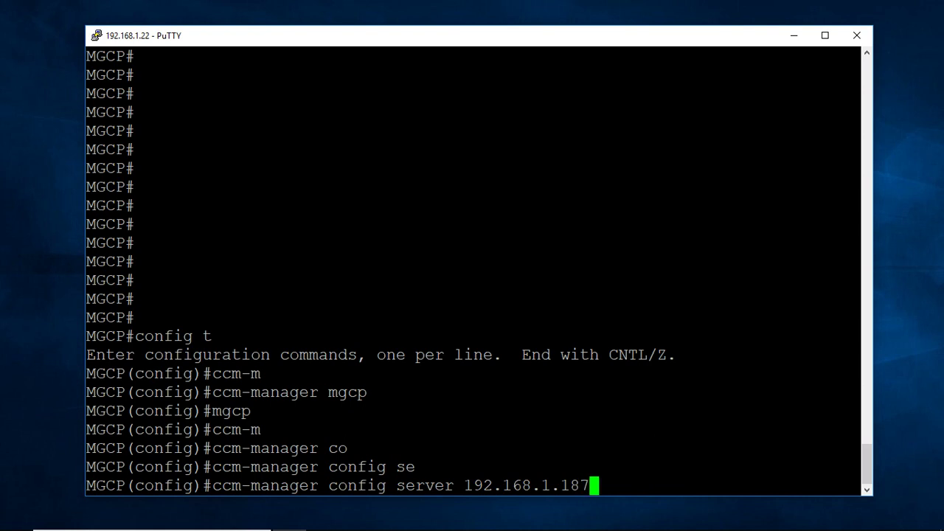
{"action": "key", "text": "Return"}
Step: Enable the configuration download from CUCM on the router with the command ccm-manager config
{"action": "type", "text": "ccm-m"}
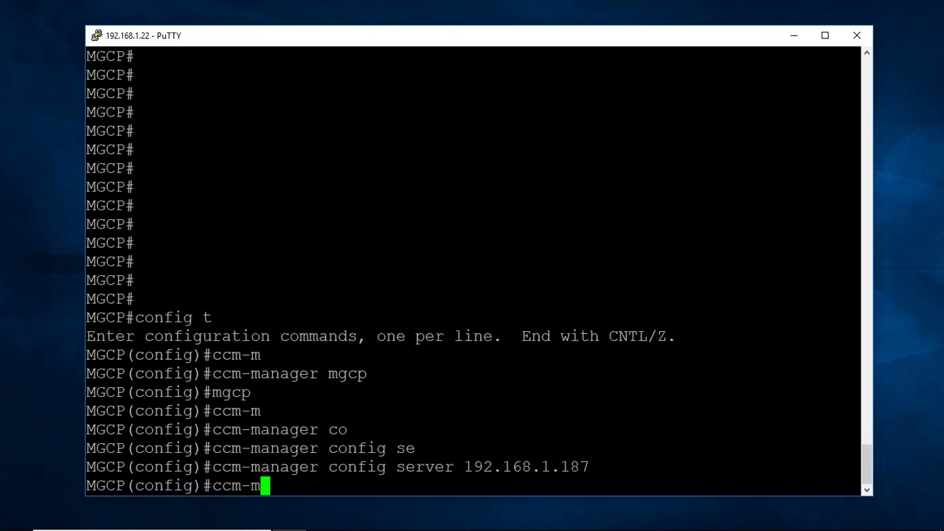
{"action": "key", "text": "Tab"}
{"action": "type", "text": "con"}
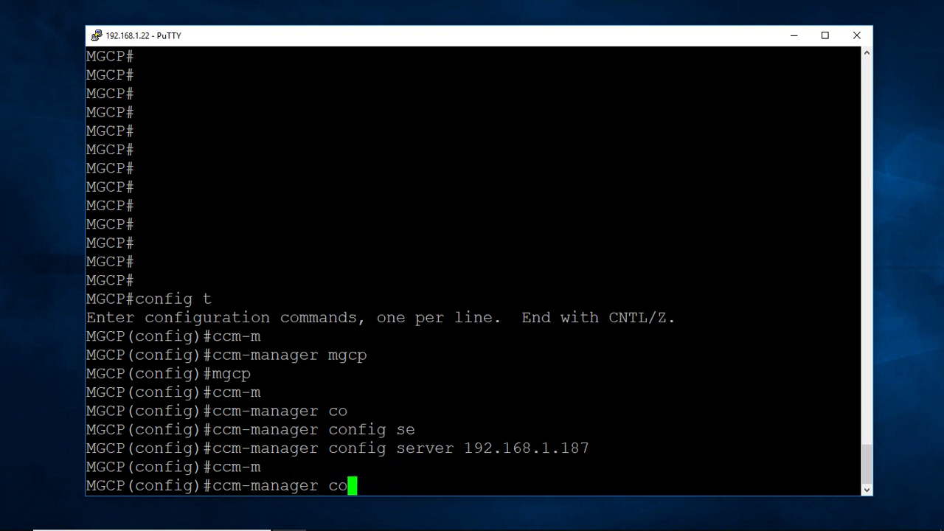
{"action": "key", "text": "Tab"}
{"action": "key", "text": "Return"}
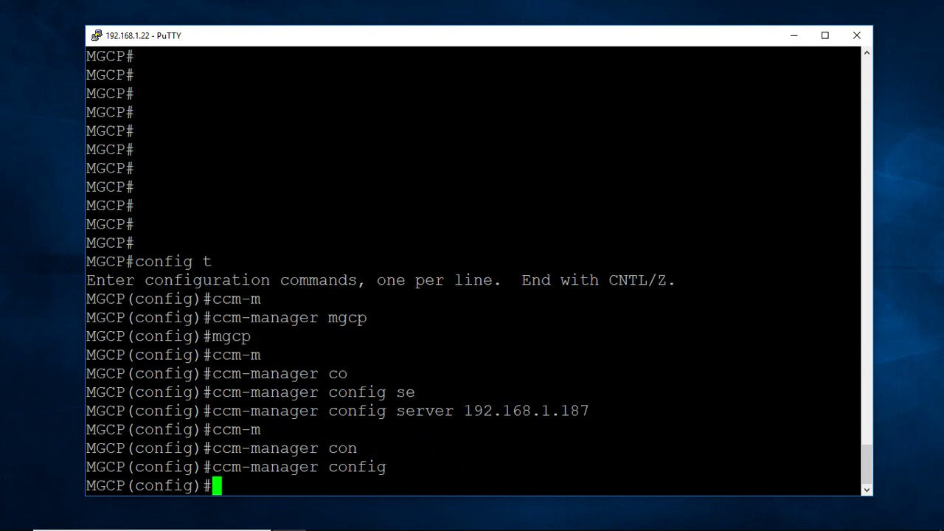
Step: Exit configuration mode and save the running configuration to startup with copy run st and wr
{"action": "type", "text": "exit"}
{"action": "key", "text": "Return"}
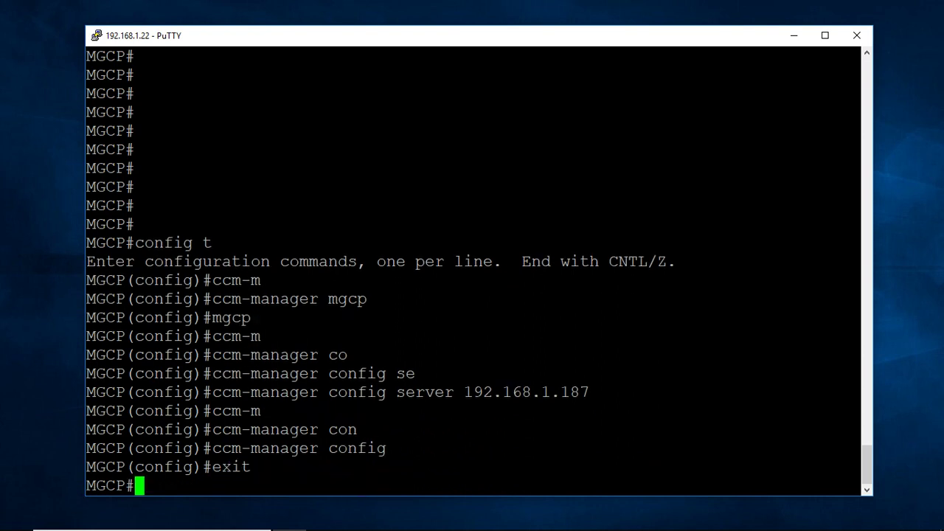
{"action": "type", "text": "copy run "}
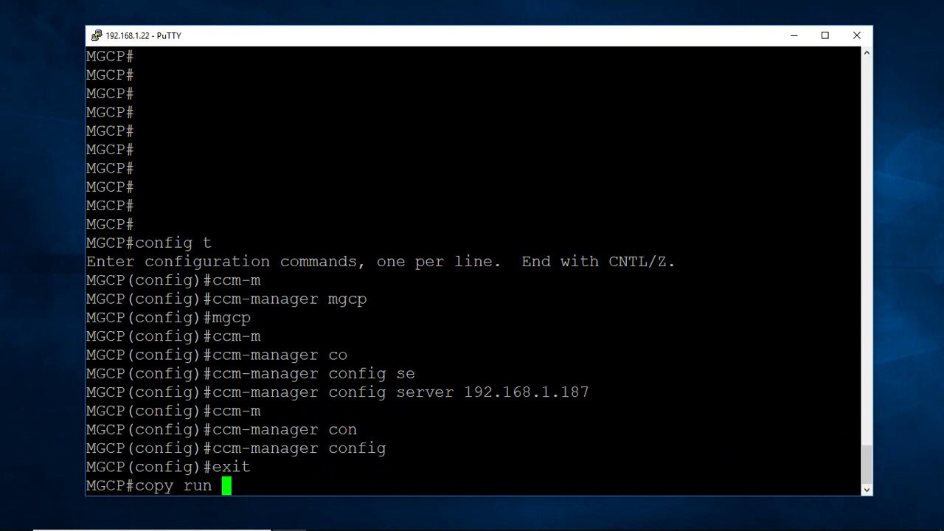
{"action": "type", "text": "st"}
{"action": "key", "text": "Return"}
{"action": "key", "text": "Return"}
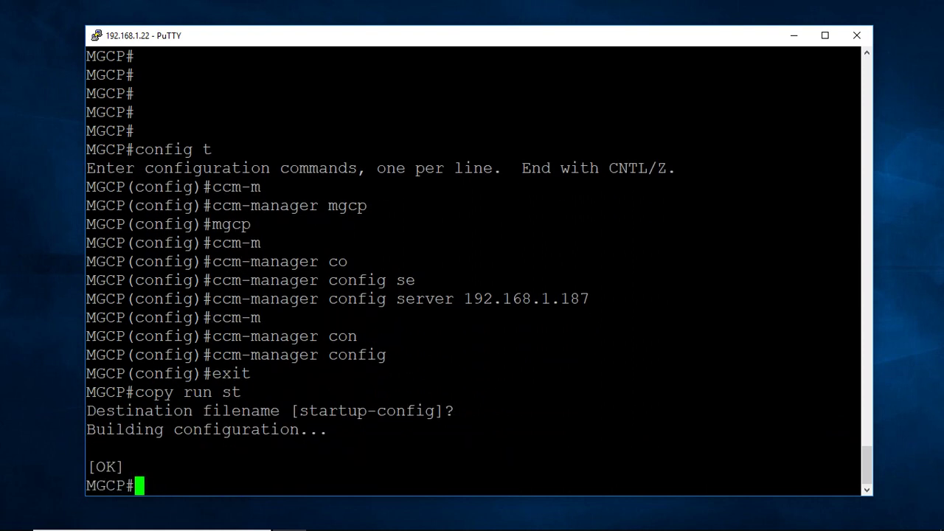
{"action": "type", "text": "wr"}
{"action": "key", "text": "Return"}
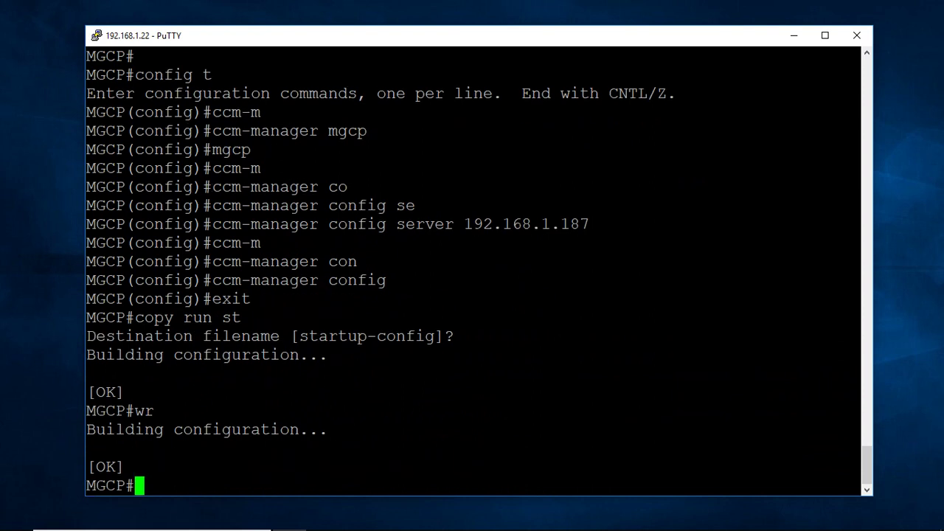
Step: Switch to Cisco Unified CM Administration in the browser, open the gateway list and start adding a new gateway
{"action": "key", "text": "alt+Tab"}
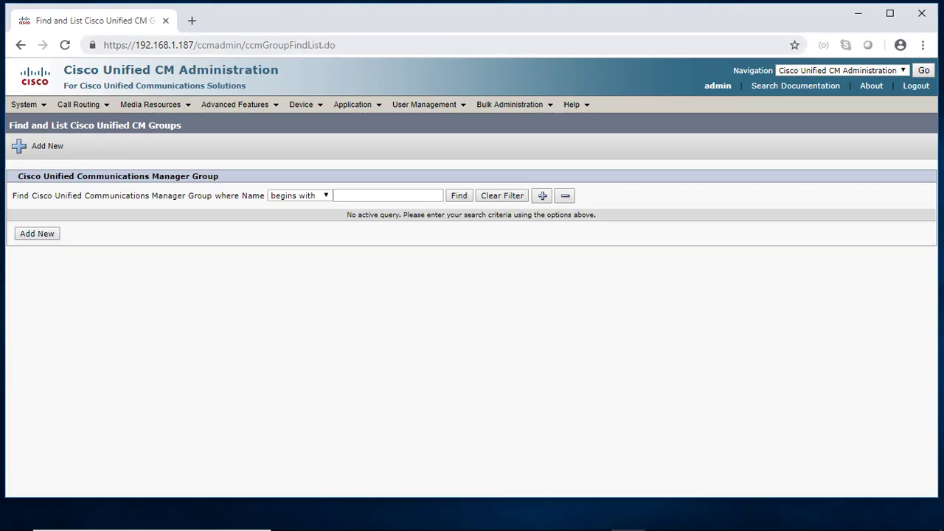
{"action": "mouse_move", "coordinate": [357, 104]}
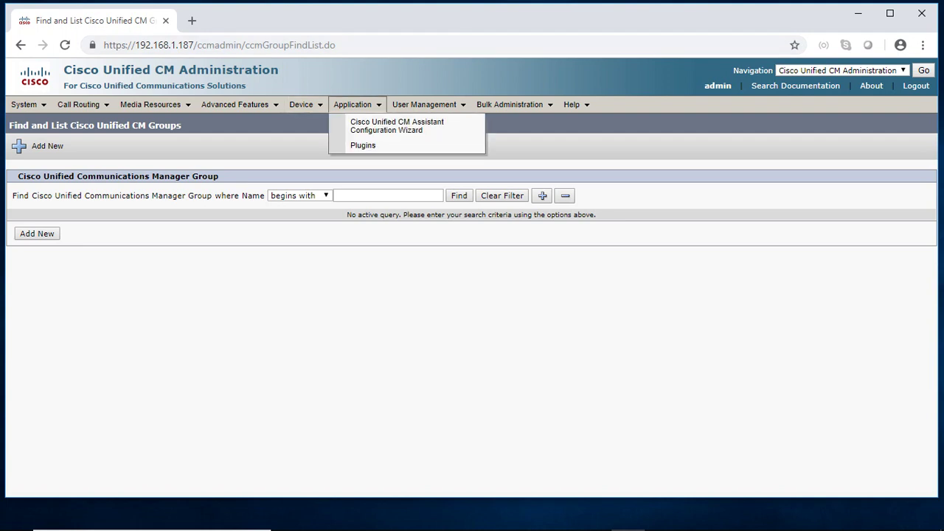
{"action": "mouse_move", "coordinate": [305, 104]}
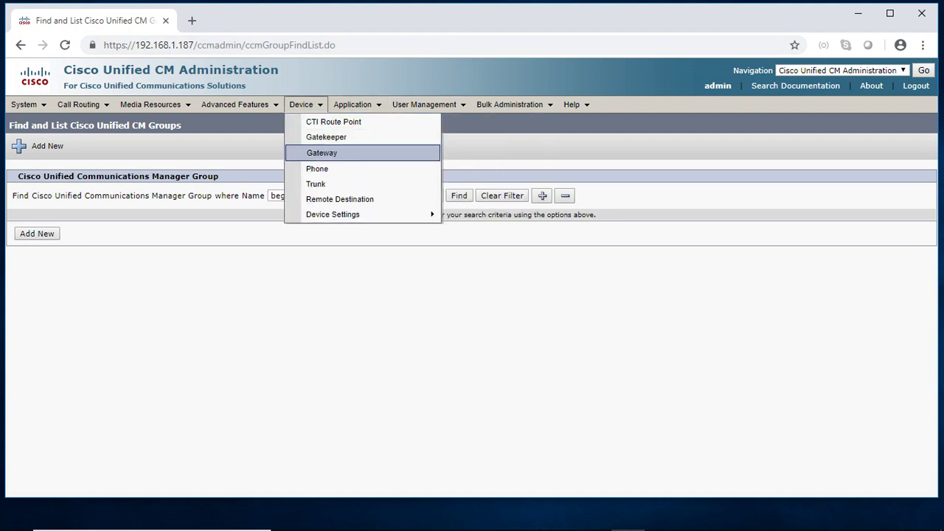
{"action": "left_click", "coordinate": [321, 153]}
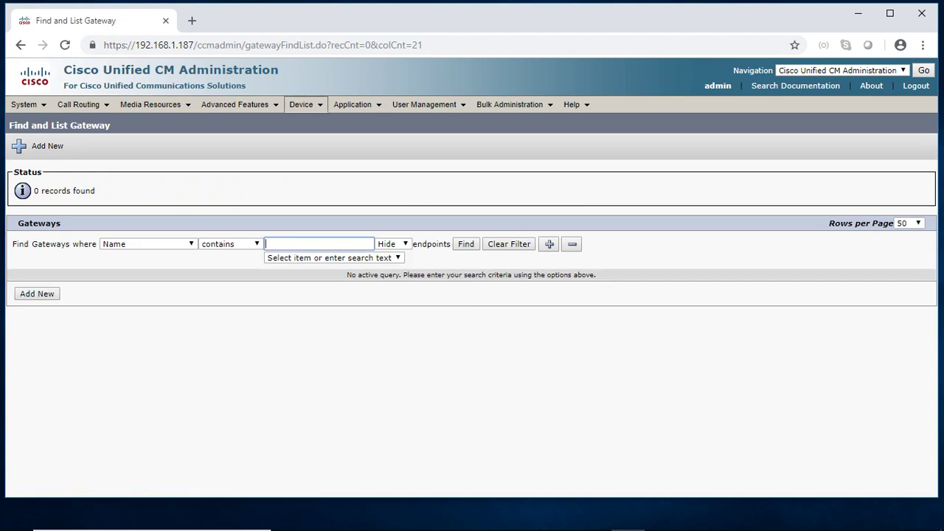
{"action": "mouse_move", "coordinate": [301, 104]}
{"action": "left_click", "coordinate": [323, 153]}
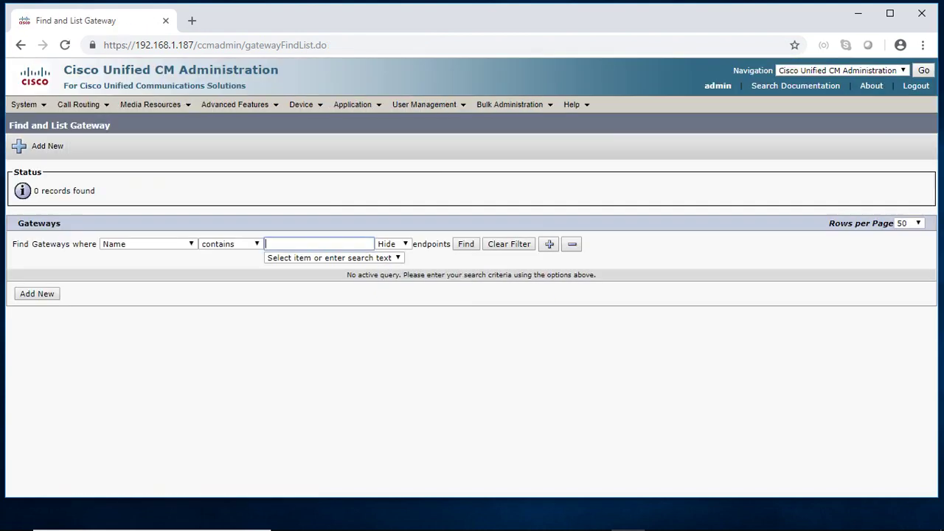
{"action": "left_click", "coordinate": [37, 294]}
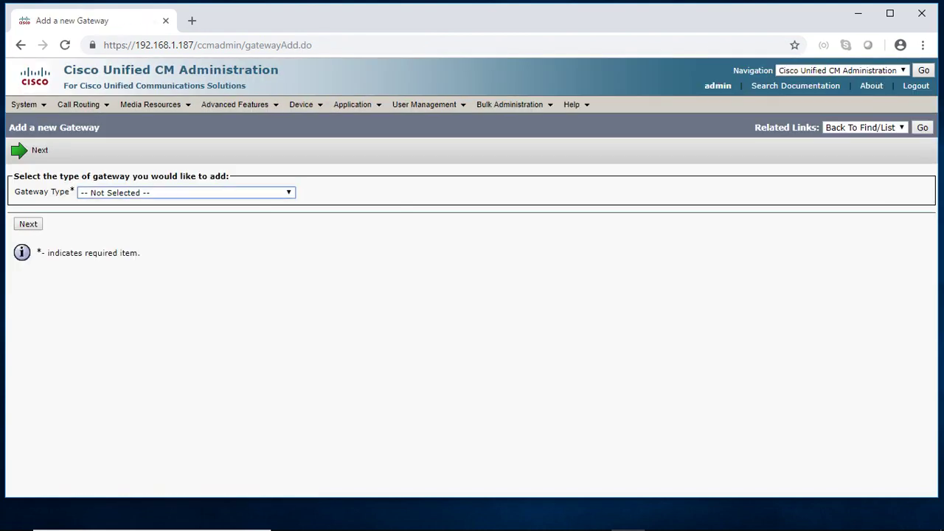
Step: Select Cisco 2821 as the new gateway's type and MGCP as its protocol, and proceed to its configuration page
{"action": "left_click", "coordinate": [184, 192]}
{"action": "left_click", "coordinate": [111, 312]}
{"action": "left_click", "coordinate": [28, 223]}
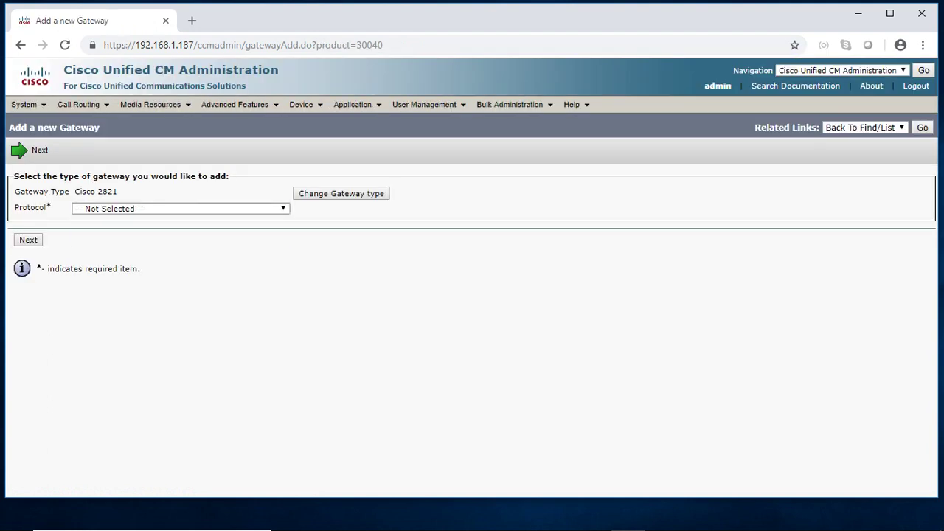
{"action": "left_click", "coordinate": [180, 208]}
{"action": "left_click", "coordinate": [148, 229]}
{"action": "left_click", "coordinate": [28, 240]}
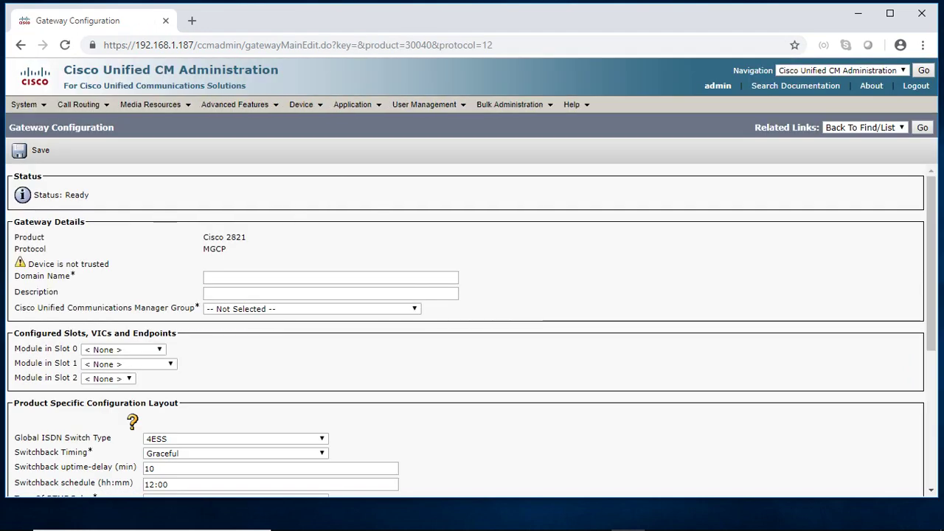
Step: Check the router's hostname and domain name in the PuTTY session with the command show ip domain-name
{"action": "left_click", "coordinate": [206, 277]}
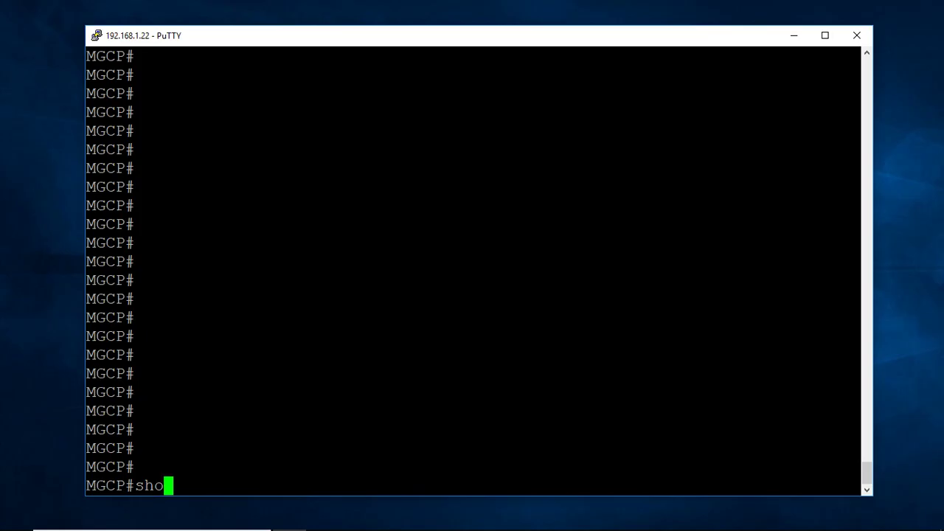
{"action": "type", "text": "w ip domain"}
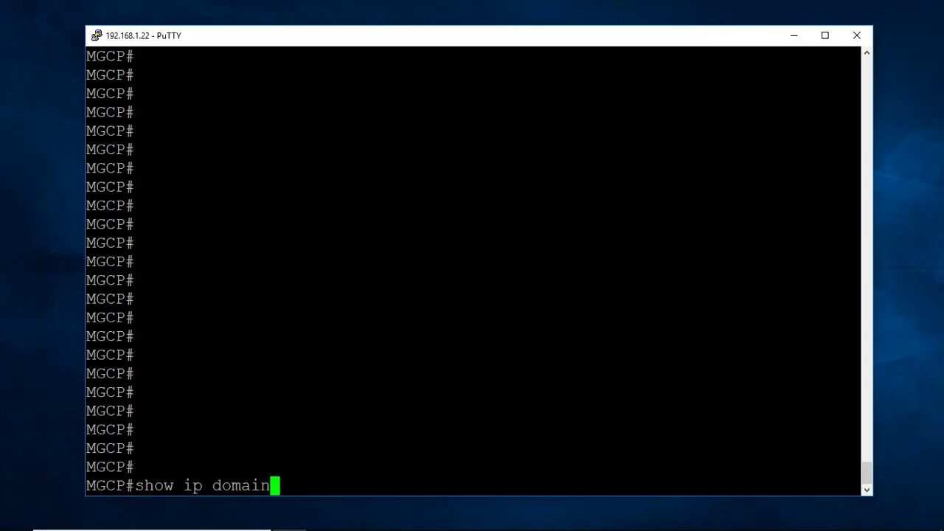
{"action": "type", "text": "-name"}
{"action": "key", "text": "Return"}
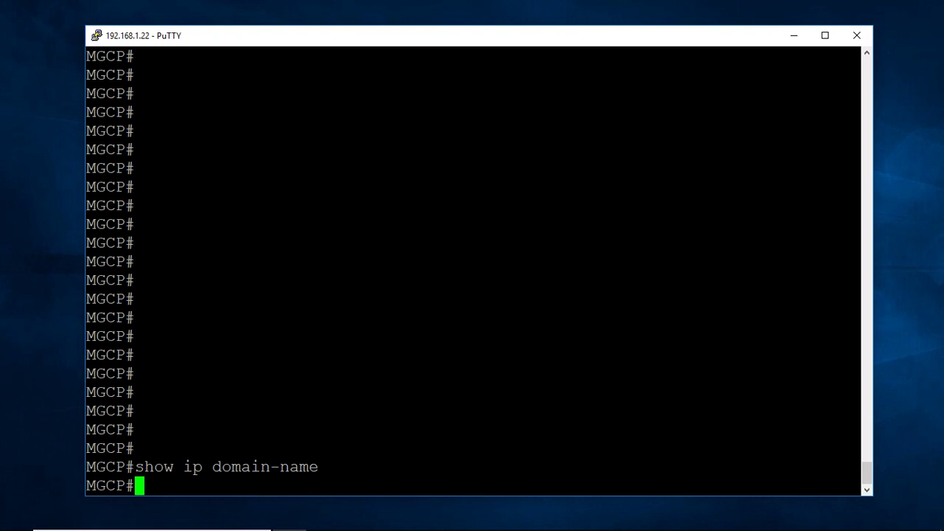
{"action": "left_click_drag", "start_coordinate": [125, 485], "coordinate": [324, 466]}
{"action": "left_click", "coordinate": [324, 467]}
Step: Back on the CUCM gateway page, set the domain name and description to MGCP and the Unified Communications Manager group to Default
{"action": "key", "text": "alt+Tab"}
{"action": "type", "text": "MGCP"}
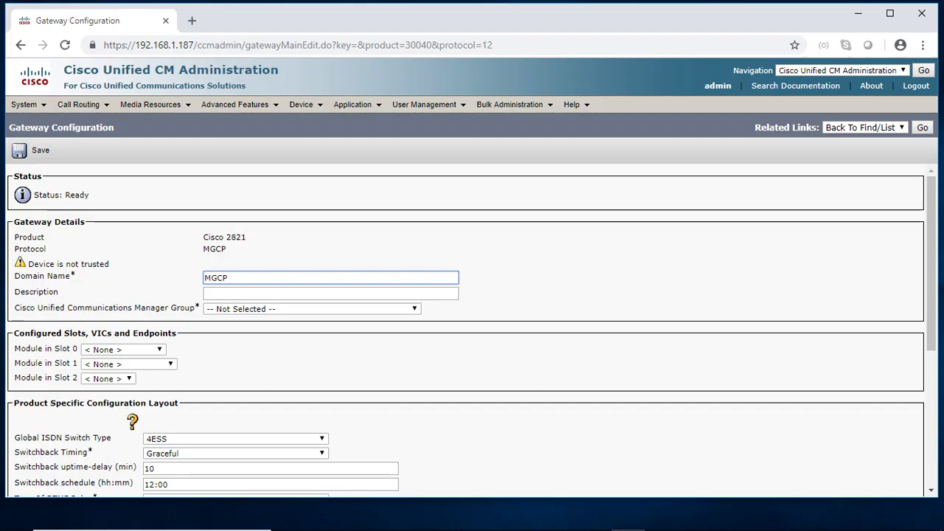
{"action": "key", "text": "Tab"}
{"action": "type", "text": "MGCP"}
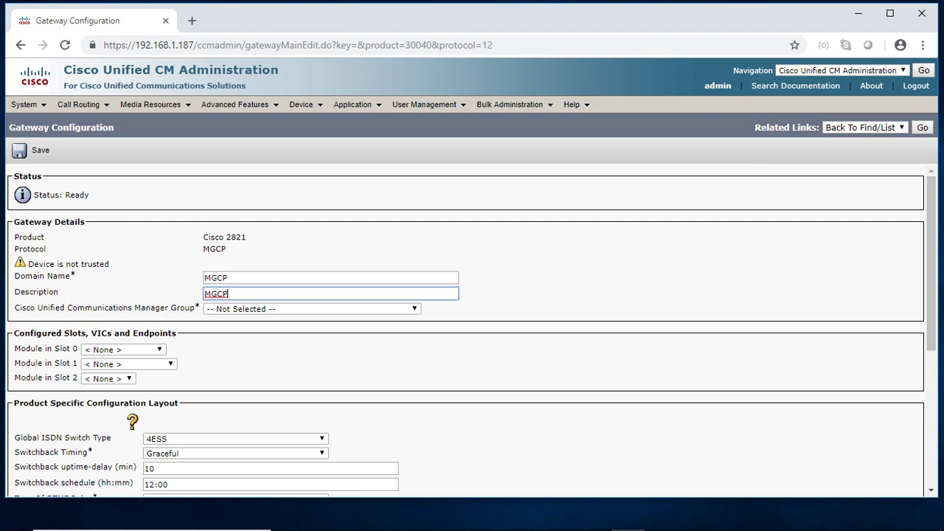
{"action": "left_click", "coordinate": [311, 309]}
{"action": "left_click", "coordinate": [312, 329]}
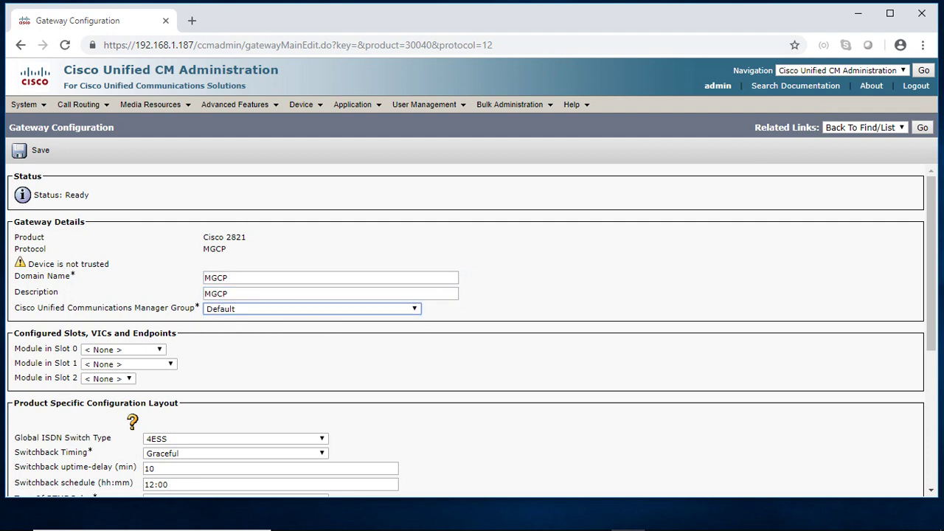
Step: Assign the NM-4VWIC-MBRD module to slot 0 and save the gateway configuration
{"action": "key", "text": "Tab"}
{"action": "key", "text": "alt+Down"}
{"action": "key", "text": "Down"}
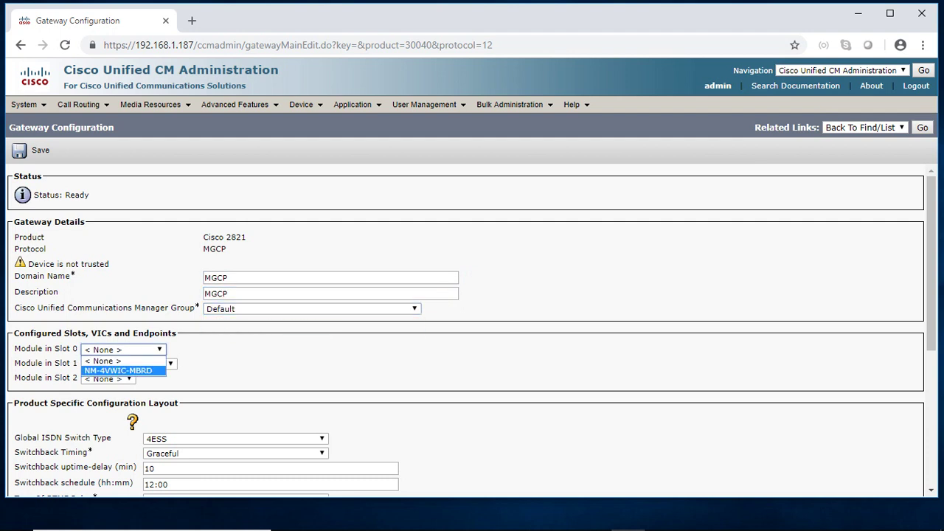
{"action": "key", "text": "Return"}
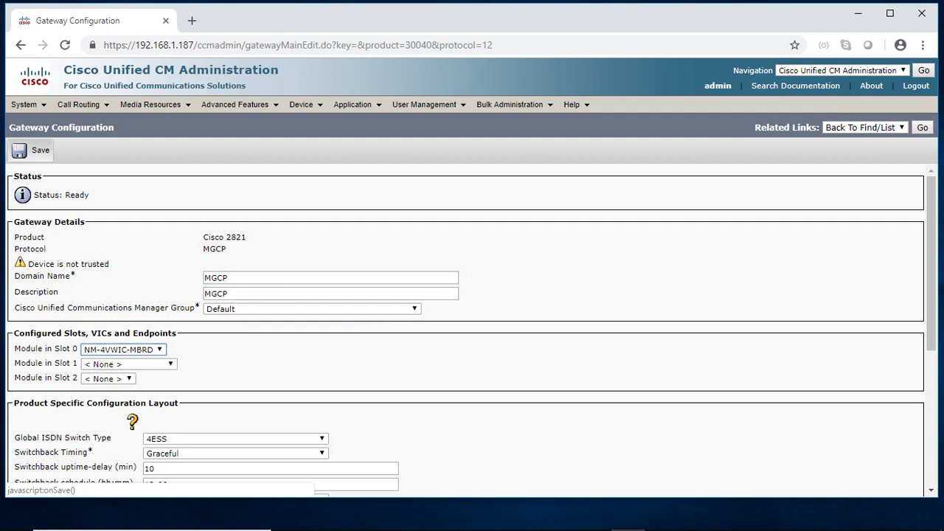
{"action": "left_click", "coordinate": [30, 151]}
{"action": "key", "text": "Return"}
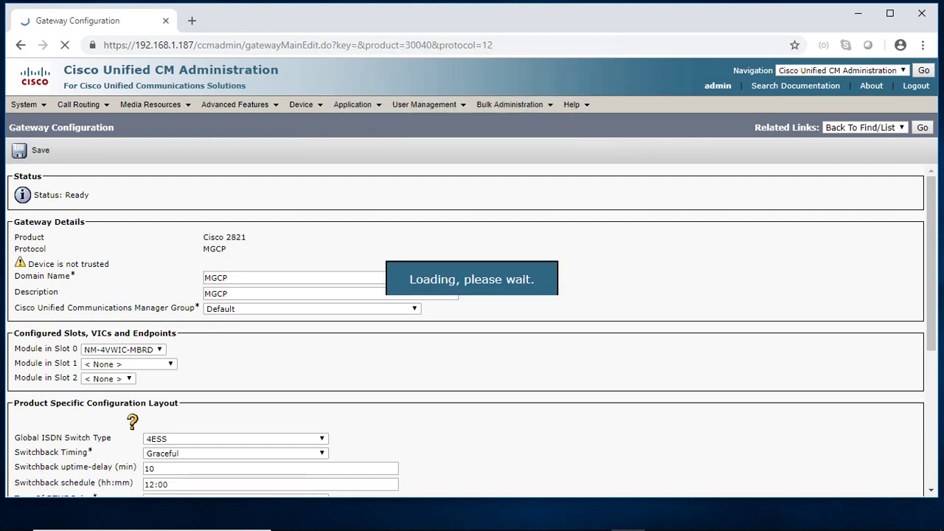
{"action": "left_click", "coordinate": [193, 151]}
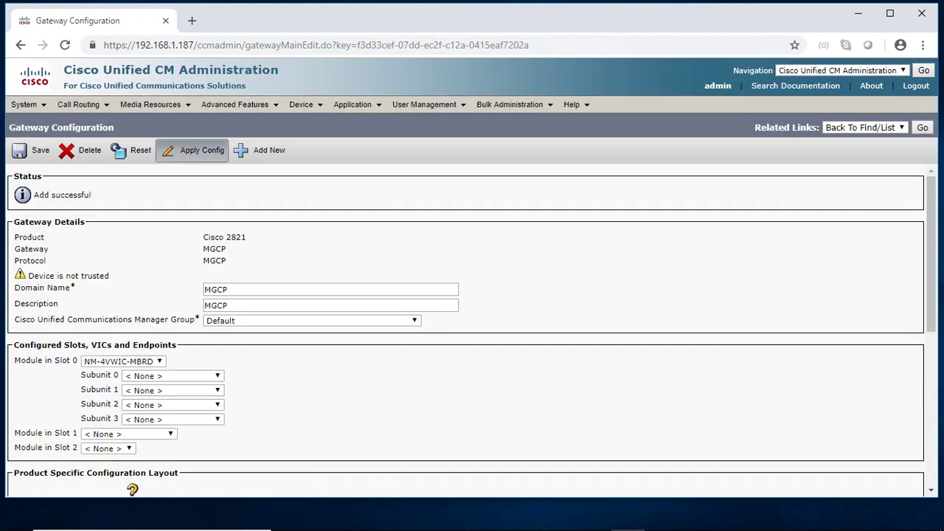
{"action": "left_click", "coordinate": [231, 357]}
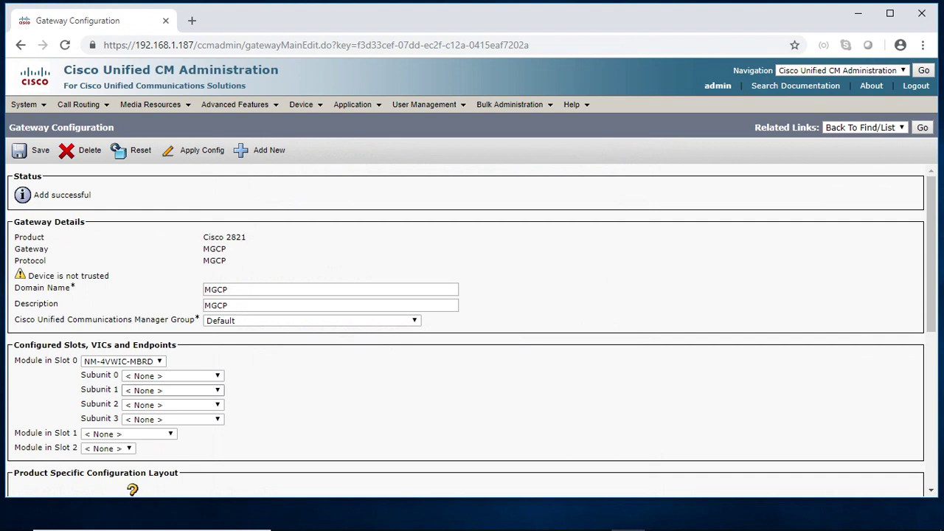
Step: Switch to the MGCP1 drawing in Paint and circle each of the four interface card slots in the router's rear close-up
{"action": "mouse_move", "coordinate": [483, 224]}
{"action": "left_mouse_down"}
{"action": "mouse_move", "coordinate": [430, 248]}
{"action": "mouse_move", "coordinate": [473, 226]}
{"action": "left_mouse_up"}
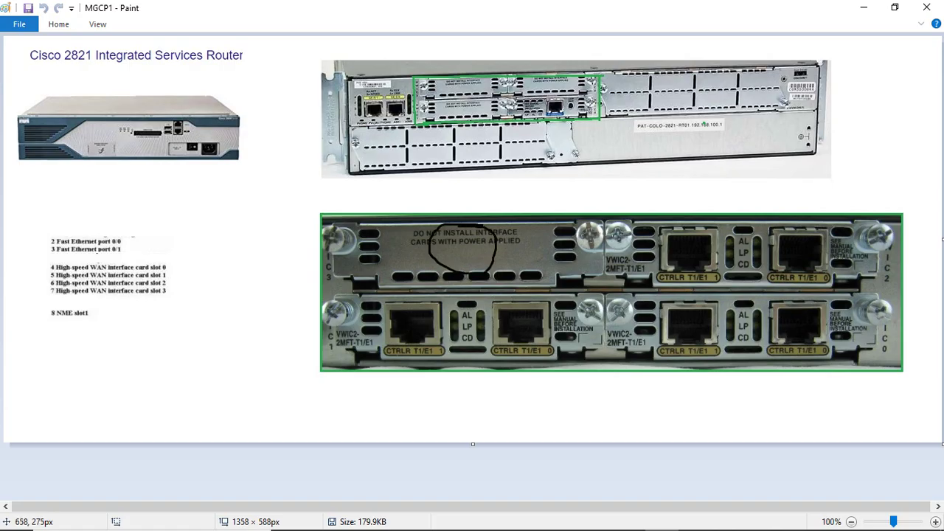
{"action": "left_click_drag", "start_coordinate": [694, 237], "coordinate": [766, 243]}
{"action": "mouse_move", "coordinate": [742, 307]}
{"action": "left_mouse_down"}
{"action": "mouse_move", "coordinate": [716, 329]}
{"action": "mouse_move", "coordinate": [767, 294]}
{"action": "left_mouse_up"}
{"action": "mouse_move", "coordinate": [502, 312]}
{"action": "left_mouse_down"}
{"action": "mouse_move", "coordinate": [461, 318]}
{"action": "mouse_move", "coordinate": [528, 292]}
{"action": "left_mouse_up"}
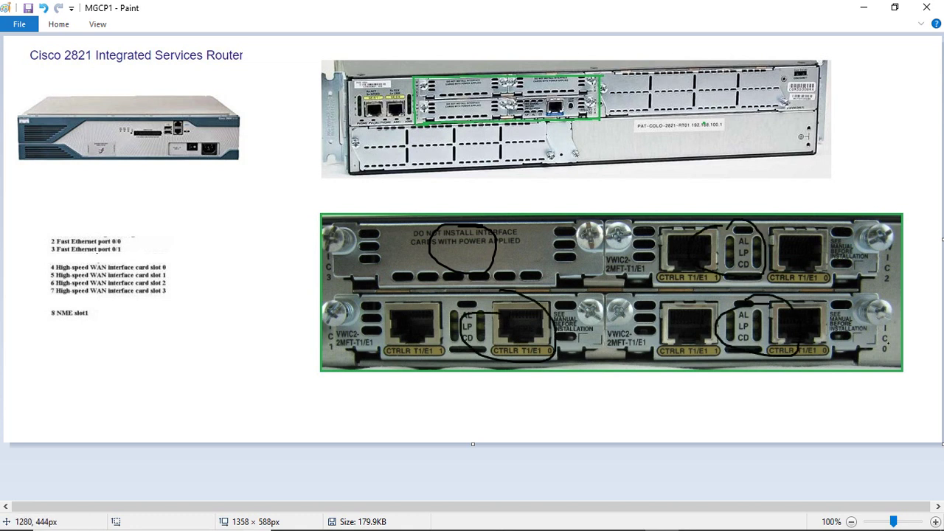
Step: Circle the slot number labels 0, 1, 2 and 3 at the outer edges of the interface cards in the close-up
{"action": "mouse_move", "coordinate": [887, 319]}
{"action": "left_mouse_down"}
{"action": "mouse_move", "coordinate": [877, 344]}
{"action": "mouse_move", "coordinate": [880, 302]}
{"action": "mouse_move", "coordinate": [868, 310]}
{"action": "left_mouse_up"}
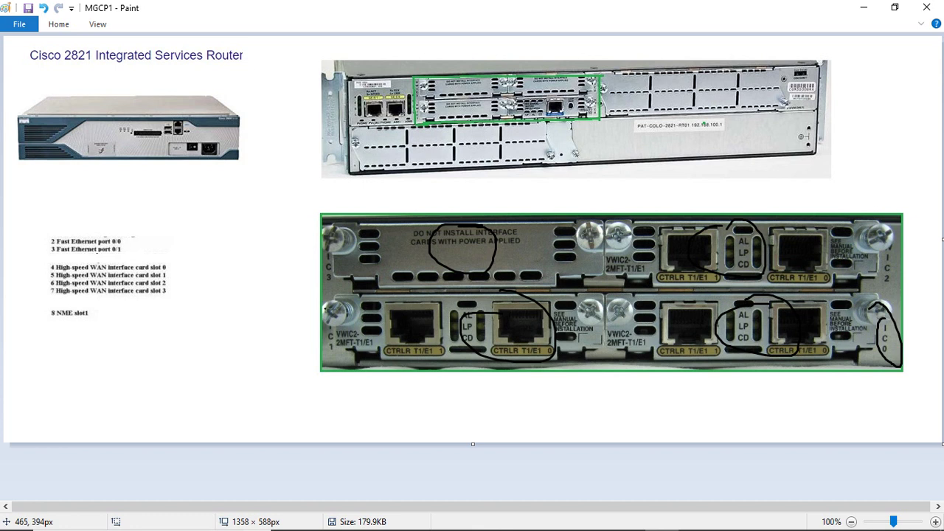
{"action": "mouse_move", "coordinate": [325, 301]}
{"action": "left_mouse_down"}
{"action": "mouse_move", "coordinate": [313, 329]}
{"action": "mouse_move", "coordinate": [336, 297]}
{"action": "left_mouse_up"}
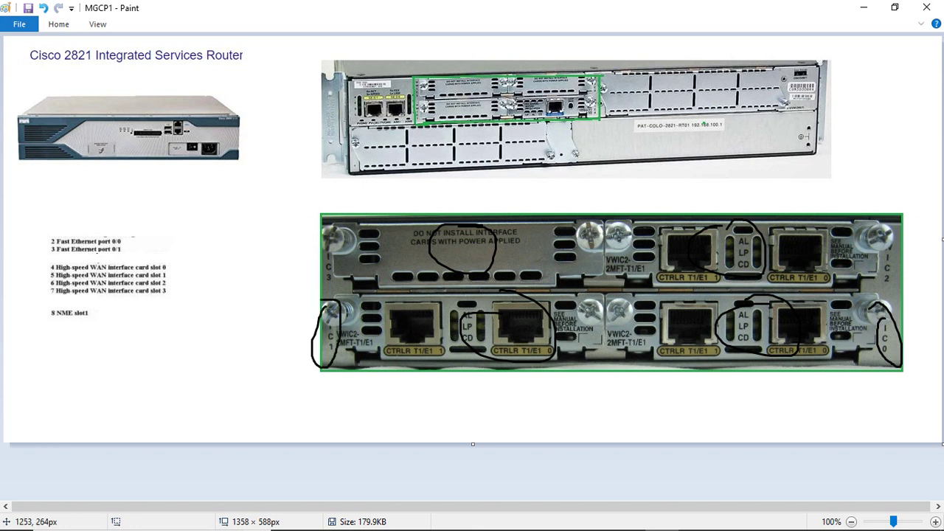
{"action": "mouse_move", "coordinate": [872, 220]}
{"action": "left_mouse_down"}
{"action": "mouse_move", "coordinate": [882, 285]}
{"action": "mouse_move", "coordinate": [872, 222]}
{"action": "left_mouse_up"}
{"action": "mouse_move", "coordinate": [331, 220]}
{"action": "left_mouse_down"}
{"action": "mouse_move", "coordinate": [344, 281]}
{"action": "mouse_move", "coordinate": [332, 219]}
{"action": "left_mouse_up"}
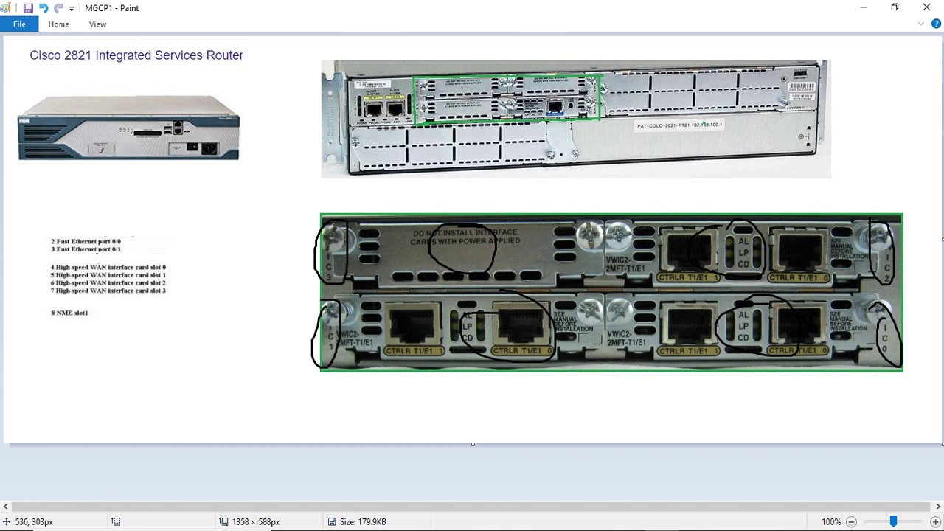
Step: Draw an arrow pointing to card slot 3 beside the close-up and handwrite an underlined FXS above it
{"action": "mouse_move", "coordinate": [238, 250]}
{"action": "left_mouse_down"}
{"action": "mouse_move", "coordinate": [296, 251]}
{"action": "mouse_move", "coordinate": [285, 259]}
{"action": "left_mouse_up"}
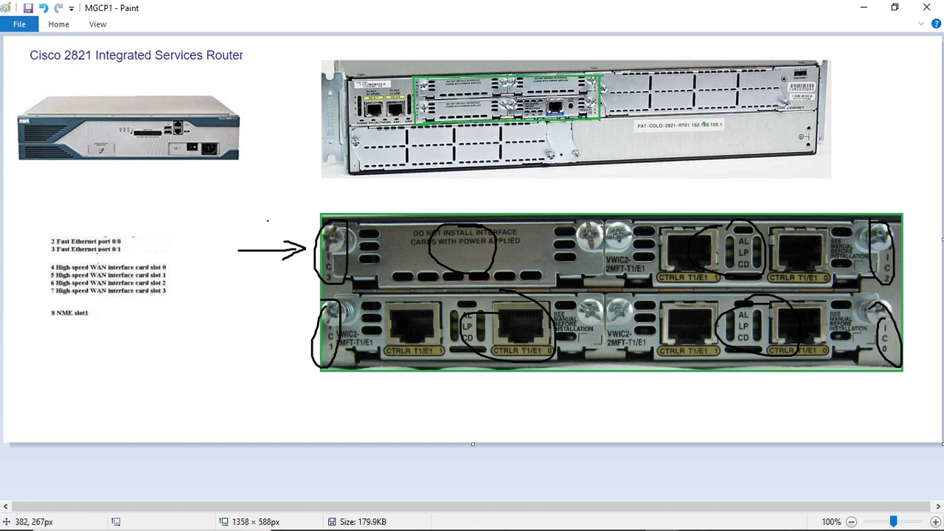
{"action": "mouse_move", "coordinate": [266, 216]}
{"action": "left_mouse_down"}
{"action": "mouse_move", "coordinate": [265, 233]}
{"action": "mouse_move", "coordinate": [274, 214]}
{"action": "mouse_move", "coordinate": [287, 226]}
{"action": "mouse_move", "coordinate": [276, 233]}
{"action": "mouse_move", "coordinate": [289, 230]}
{"action": "mouse_move", "coordinate": [270, 237]}
{"action": "mouse_move", "coordinate": [307, 244]}
{"action": "left_mouse_up"}
{"action": "left_click", "coordinate": [298, 218]}
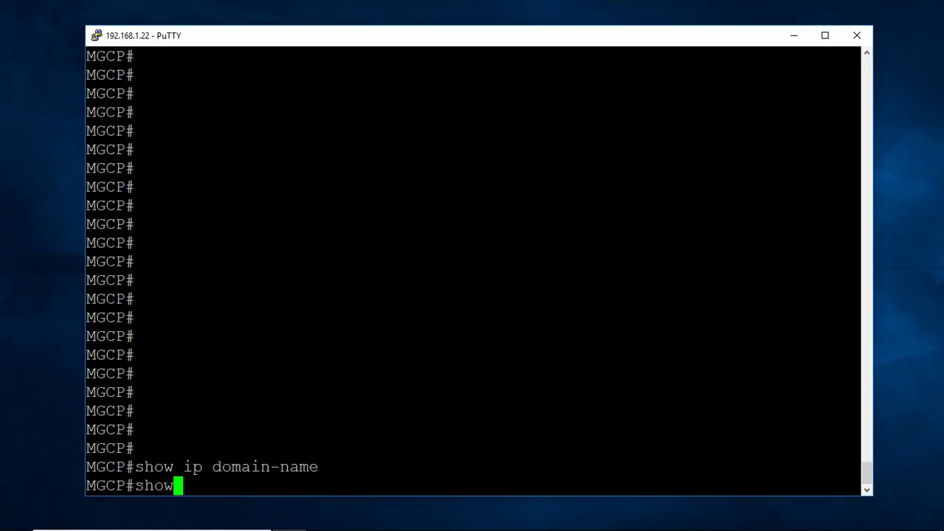
Step: Switch to the PuTTY session and list the router's installed modules with the command show inventory
{"action": "type", "text": "inv"}
{"action": "key", "text": "Tab"}
{"action": "key", "text": "Return"}
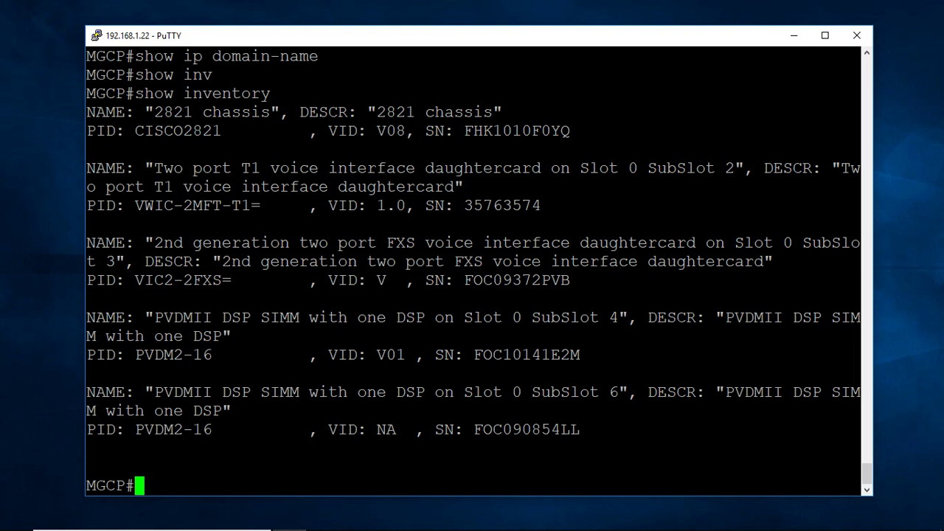
Step: Back in the Paint drawing, mark the FXS card with 3, and mark card slot 2 with an arrow, the number 2 and T1
{"action": "key", "text": "alt+Tab"}
{"action": "mouse_move", "coordinate": [237, 198]}
{"action": "left_mouse_down"}
{"action": "mouse_move", "coordinate": [243, 204]}
{"action": "mouse_move", "coordinate": [221, 216]}
{"action": "left_mouse_up"}
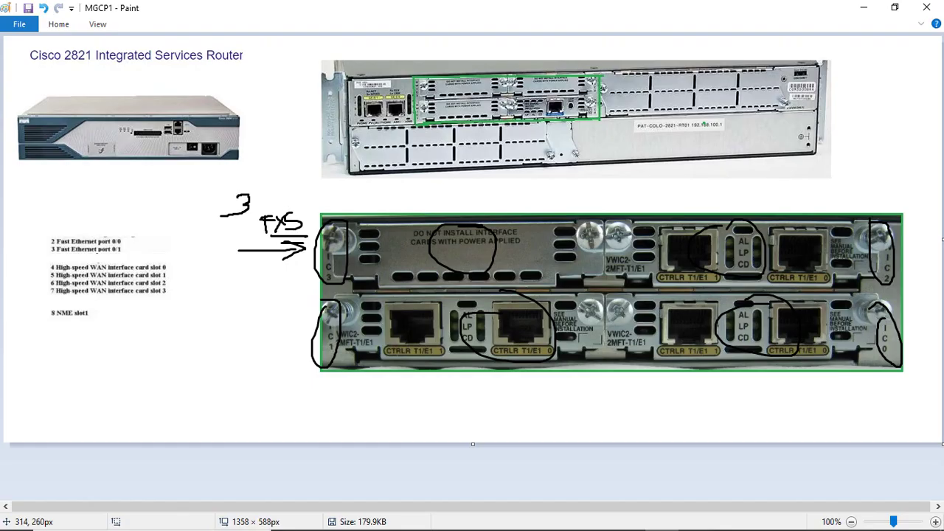
{"action": "mouse_move", "coordinate": [738, 185]}
{"action": "left_mouse_down"}
{"action": "mouse_move", "coordinate": [771, 245]}
{"action": "mouse_move", "coordinate": [784, 222]}
{"action": "left_mouse_up"}
{"action": "left_click_drag", "start_coordinate": [794, 189], "coordinate": [816, 204]}
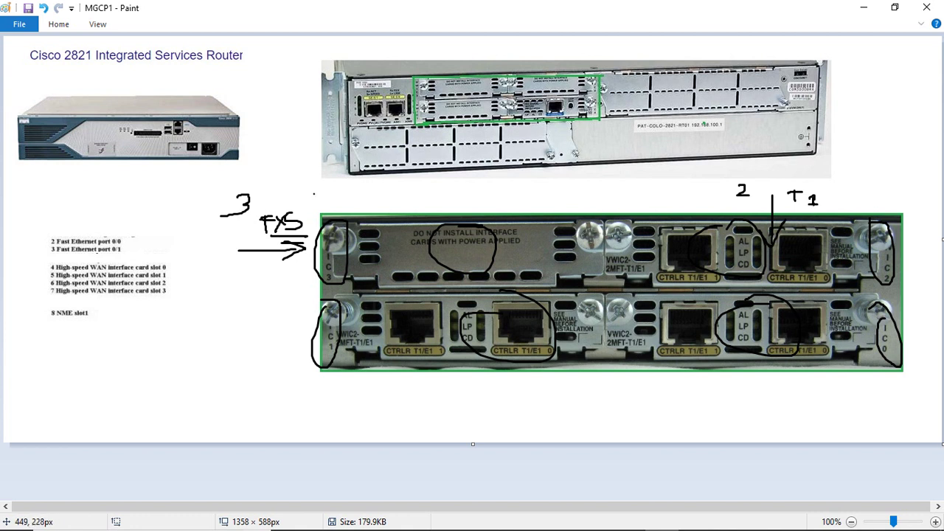
{"action": "mouse_move", "coordinate": [314, 193]}
{"action": "left_mouse_down"}
{"action": "mouse_move", "coordinate": [200, 218]}
{"action": "mouse_move", "coordinate": [428, 282]}
{"action": "mouse_move", "coordinate": [260, 190]}
{"action": "left_mouse_up"}
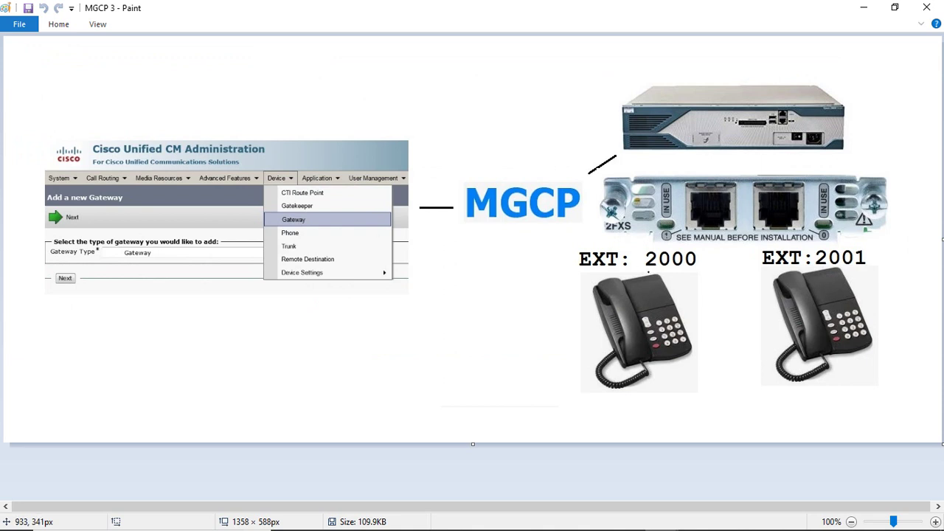
Step: In the MGCP 3 drawing in Paint, handwrite the extensions 2000 and 2001 below the Cisco Unified CM picture
{"action": "mouse_move", "coordinate": [209, 315]}
{"action": "left_mouse_down"}
{"action": "mouse_move", "coordinate": [223, 327]}
{"action": "mouse_move", "coordinate": [252, 309]}
{"action": "mouse_move", "coordinate": [270, 320]}
{"action": "mouse_move", "coordinate": [270, 309]}
{"action": "left_mouse_up"}
{"action": "mouse_move", "coordinate": [217, 352]}
{"action": "left_mouse_down"}
{"action": "mouse_move", "coordinate": [245, 362]}
{"action": "mouse_move", "coordinate": [253, 350]}
{"action": "left_mouse_up"}
{"action": "left_click_drag", "start_coordinate": [263, 351], "coordinate": [283, 350]}
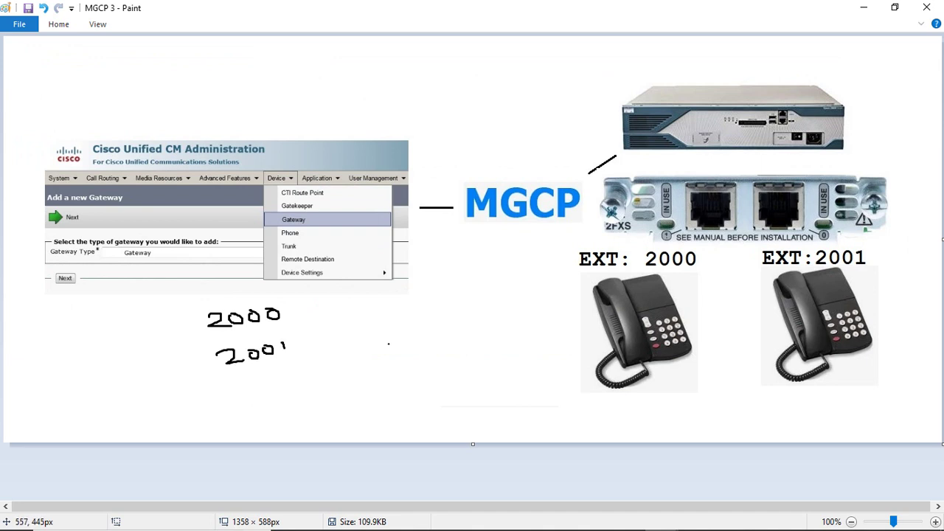
Step: Draw an arrow from the extension 2000 phone to the extension 2001 phone and circle the two FXS ports
{"action": "mouse_move", "coordinate": [652, 311]}
{"action": "left_mouse_down"}
{"action": "mouse_move", "coordinate": [695, 260]}
{"action": "mouse_move", "coordinate": [827, 294]}
{"action": "mouse_move", "coordinate": [829, 276]}
{"action": "left_mouse_up"}
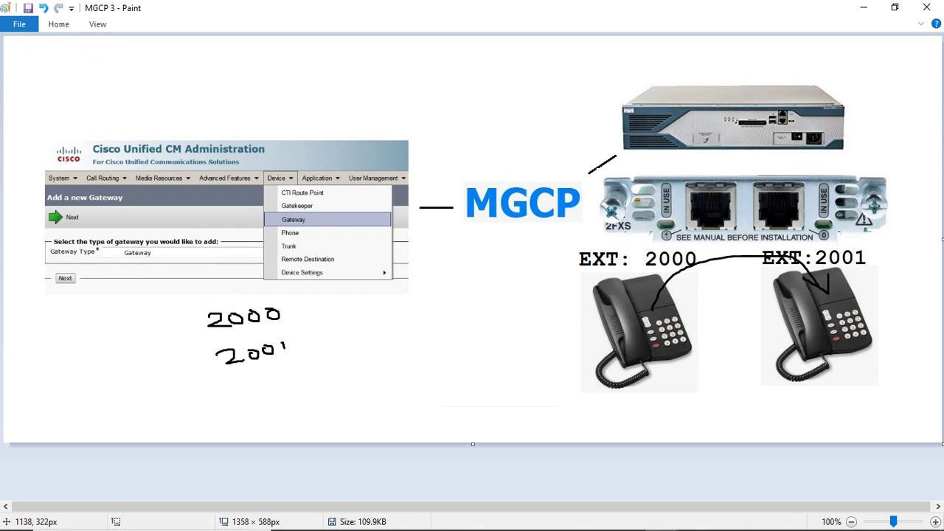
{"action": "mouse_move", "coordinate": [777, 177]}
{"action": "left_mouse_down"}
{"action": "mouse_move", "coordinate": [713, 177]}
{"action": "mouse_move", "coordinate": [723, 232]}
{"action": "mouse_move", "coordinate": [809, 208]}
{"action": "mouse_move", "coordinate": [750, 174]}
{"action": "left_mouse_up"}
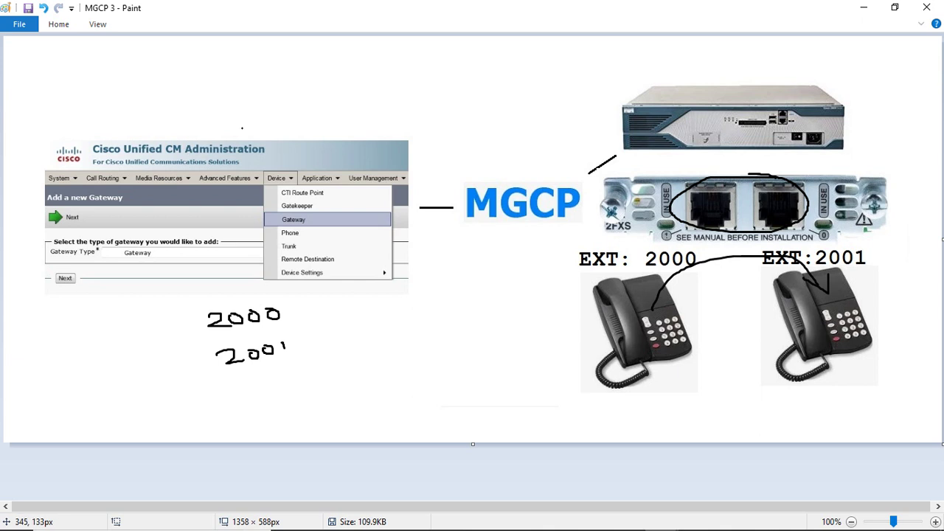
{"action": "mouse_move", "coordinate": [171, 108]}
{"action": "left_mouse_down"}
{"action": "mouse_move", "coordinate": [151, 109]}
{"action": "mouse_move", "coordinate": [177, 120]}
{"action": "mouse_move", "coordinate": [190, 105]}
{"action": "mouse_move", "coordinate": [209, 116]}
{"action": "mouse_move", "coordinate": [224, 103]}
{"action": "mouse_move", "coordinate": [233, 110]}
{"action": "left_mouse_up"}
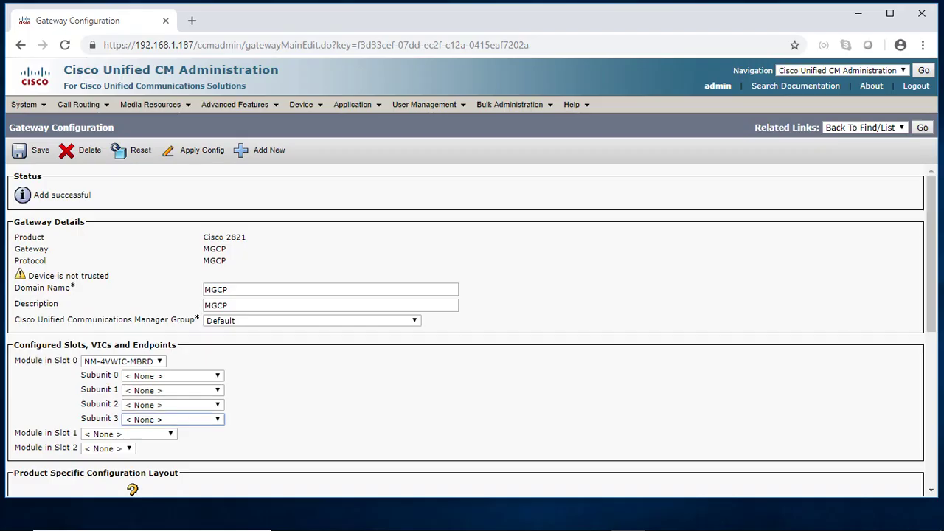
Step: Back on the CUCM gateway page, try to assign VIC2-2FXS to subunit 3 of slot 0, apply the configuration and save the gateway
{"action": "left_click", "coordinate": [173, 419]}
{"action": "key", "text": "Up"}
{"action": "key", "text": "Up"}
{"action": "key", "text": "Up"}
{"action": "key", "text": "Up"}
{"action": "key", "text": "Up"}
{"action": "key", "text": "Up"}
{"action": "key", "text": "Up"}
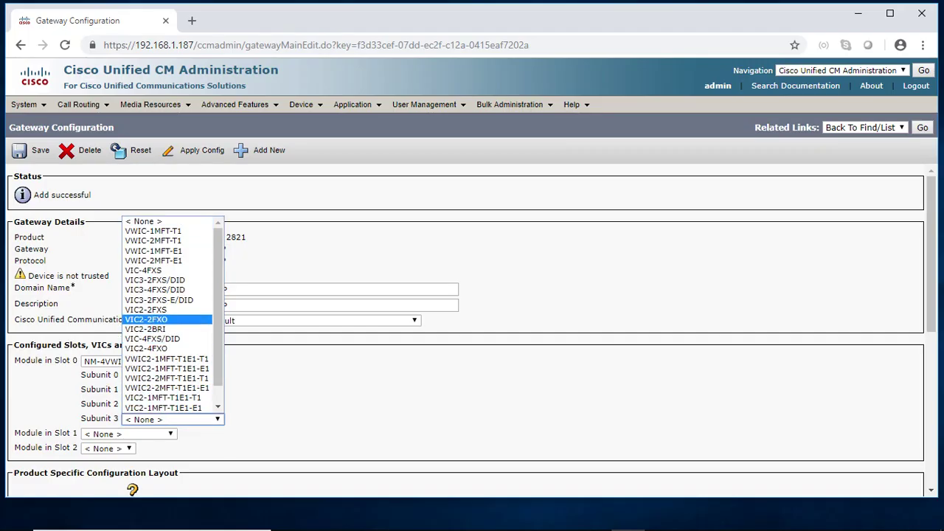
{"action": "key", "text": "Return"}
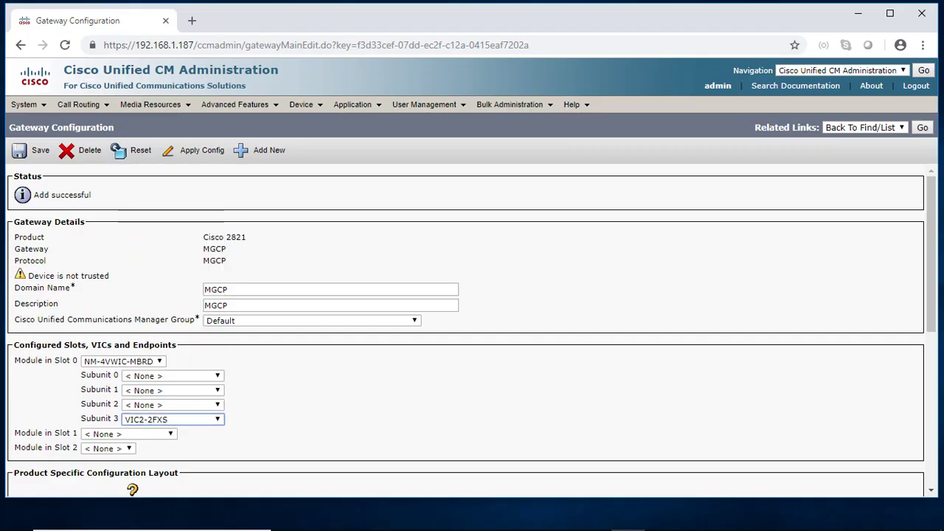
{"action": "left_click", "coordinate": [193, 150]}
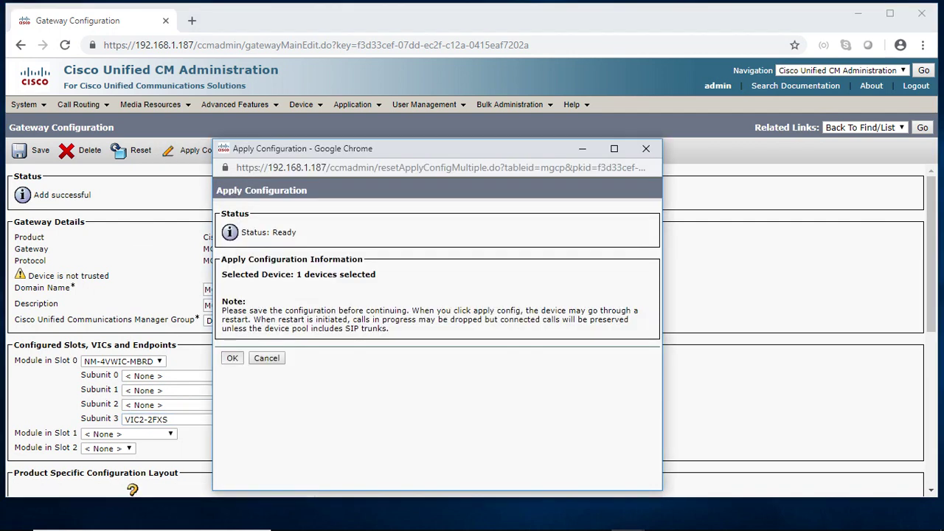
{"action": "key", "text": "Return"}
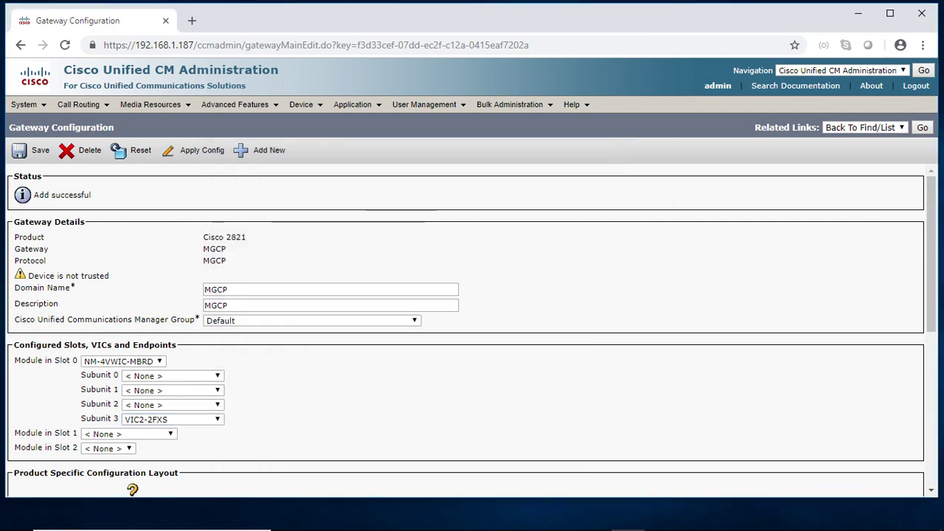
{"action": "left_click", "coordinate": [34, 149]}
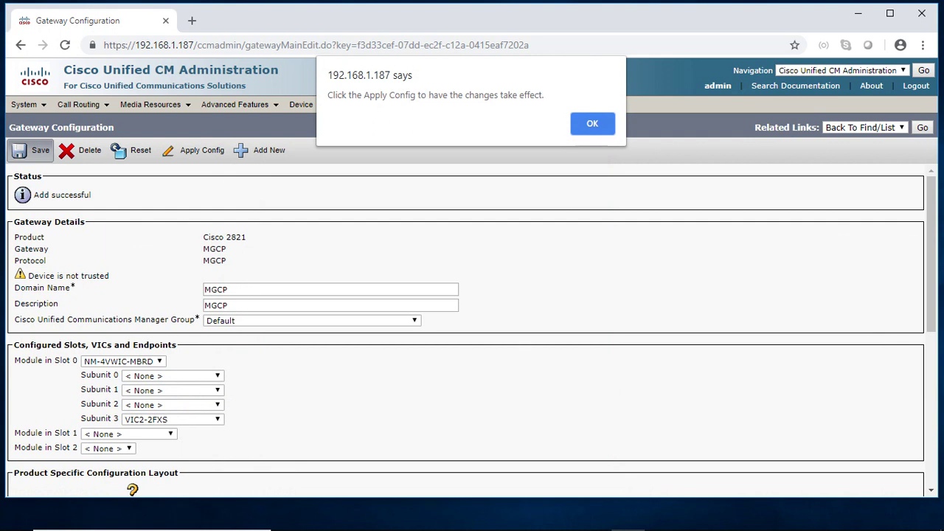
{"action": "key", "text": "Return"}
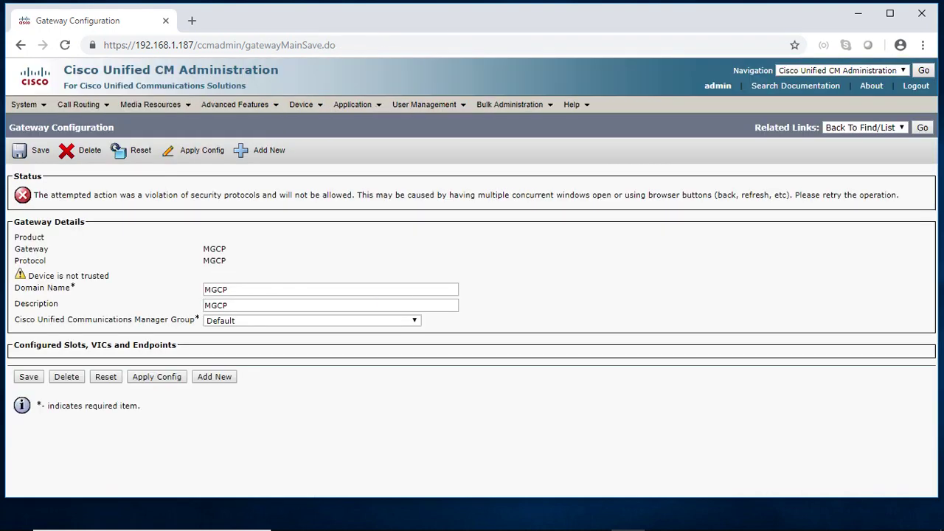
{"action": "left_click", "coordinate": [29, 376]}
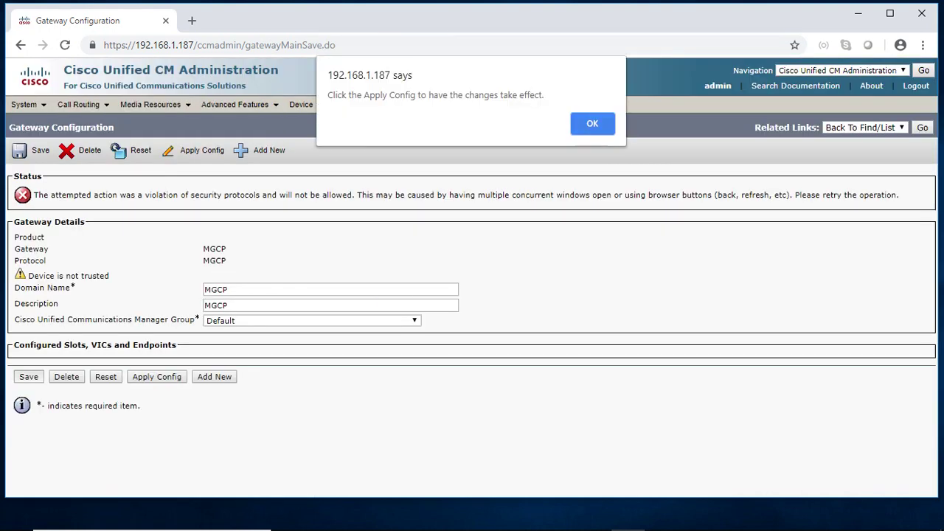
{"action": "key", "text": "Return"}
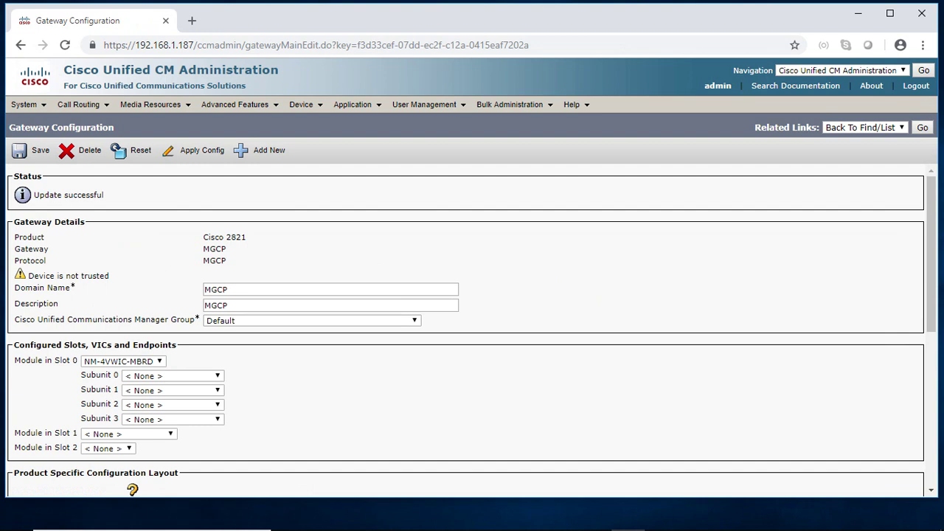
Step: Set subunit 3 of the slot 0 module to VIC2-2FXS and save the gateway configuration
{"action": "left_click", "coordinate": [173, 419]}
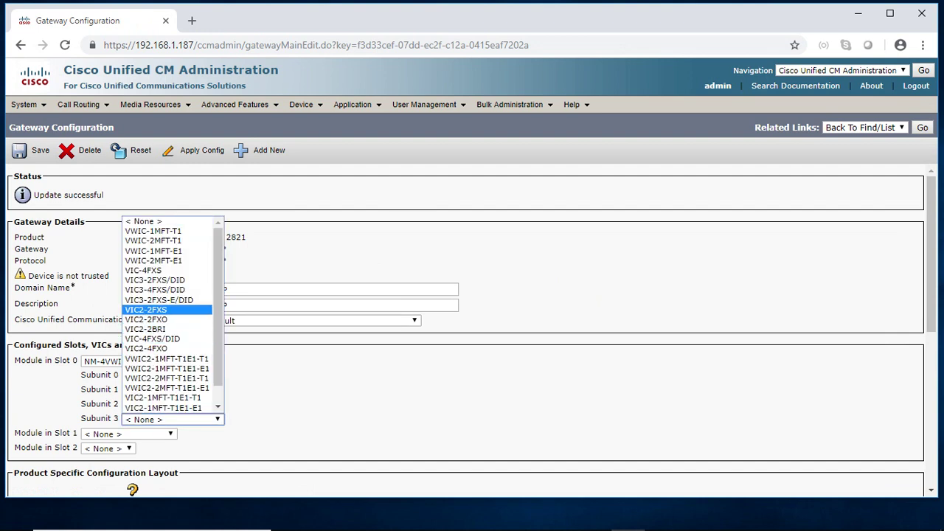
{"action": "left_click", "coordinate": [148, 309]}
{"action": "left_click", "coordinate": [33, 149]}
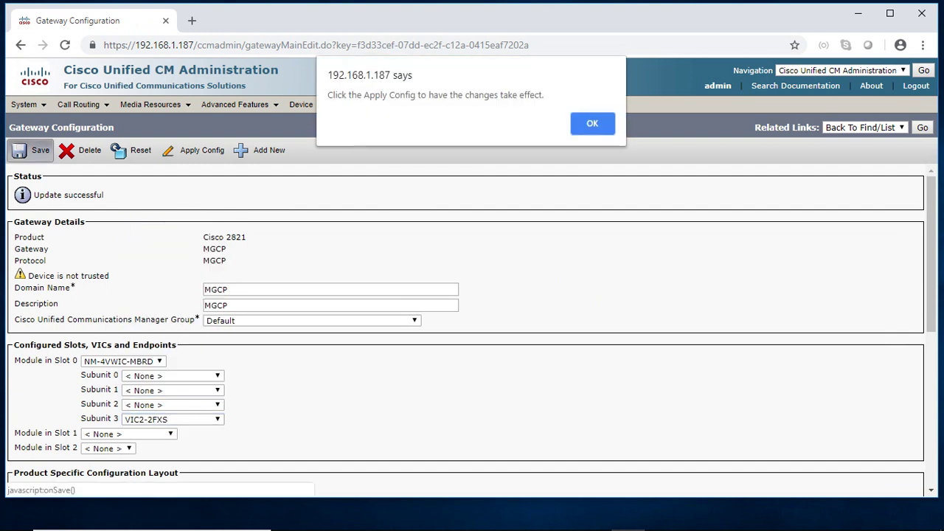
{"action": "key", "text": "Return"}
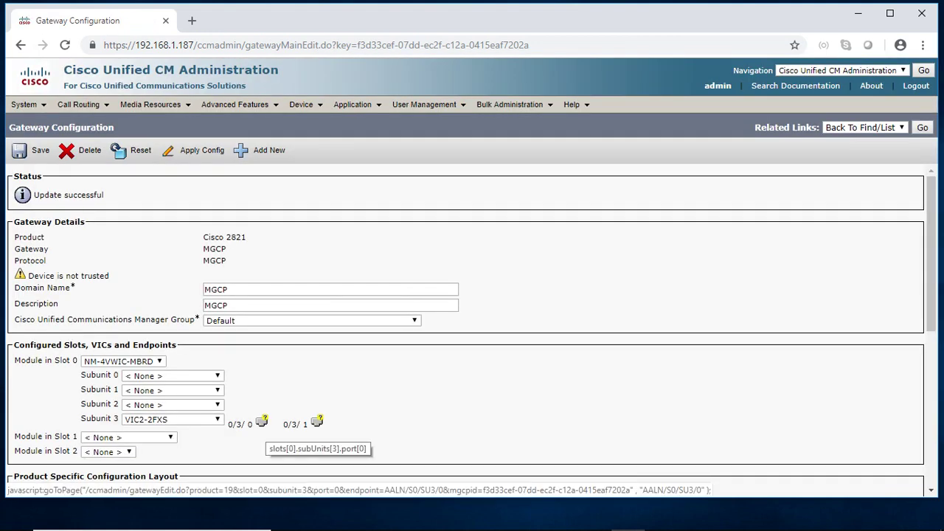
Step: Open port 0/3/0 of the VIC2-2FXS card, choose POTS as its port type and proceed to its configuration page
{"action": "left_click", "coordinate": [261, 421]}
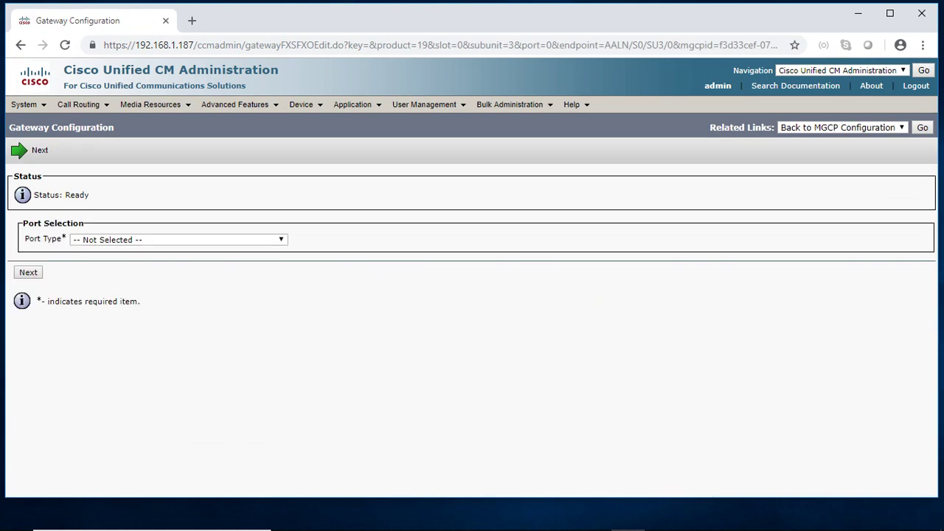
{"action": "left_click", "coordinate": [178, 240]}
{"action": "left_click", "coordinate": [83, 261]}
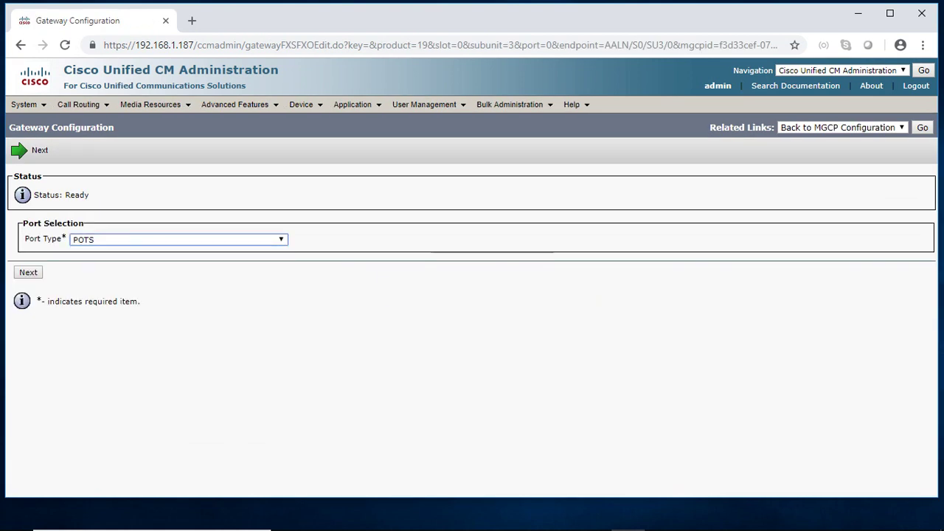
{"action": "left_click", "coordinate": [28, 272]}
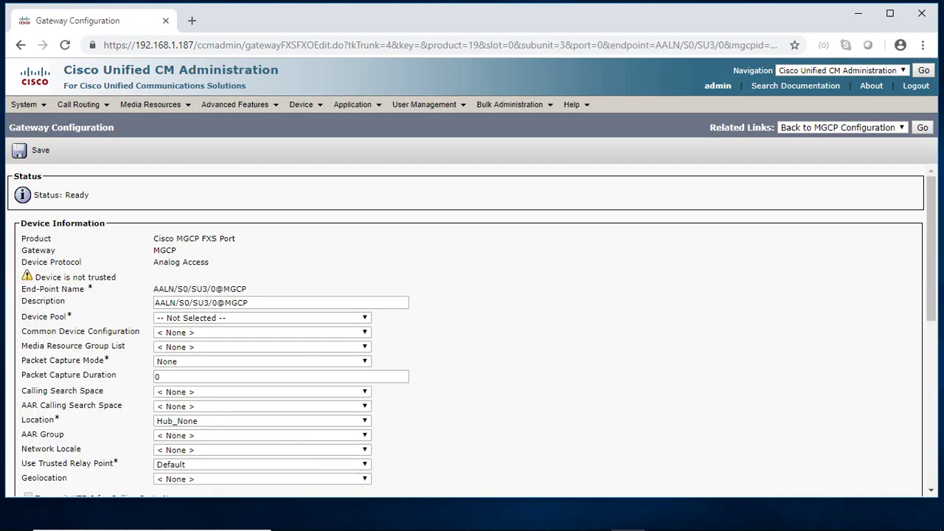
Step: Set the device pool of FXS port 0/3/0 to Default and save the port configuration
{"action": "left_click", "coordinate": [261, 317]}
{"action": "left_click", "coordinate": [261, 339]}
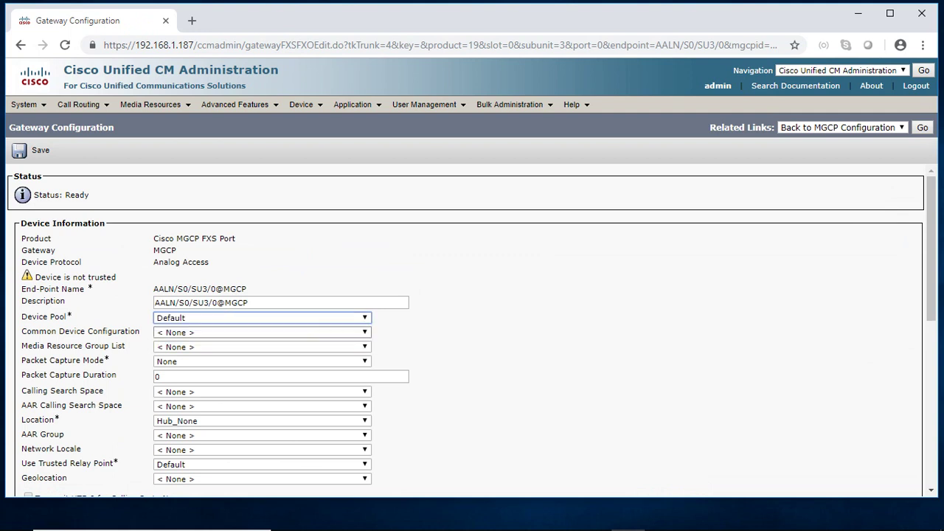
{"action": "scroll", "coordinate": [464, 331], "scroll_direction": "down", "scroll_amount": 1}
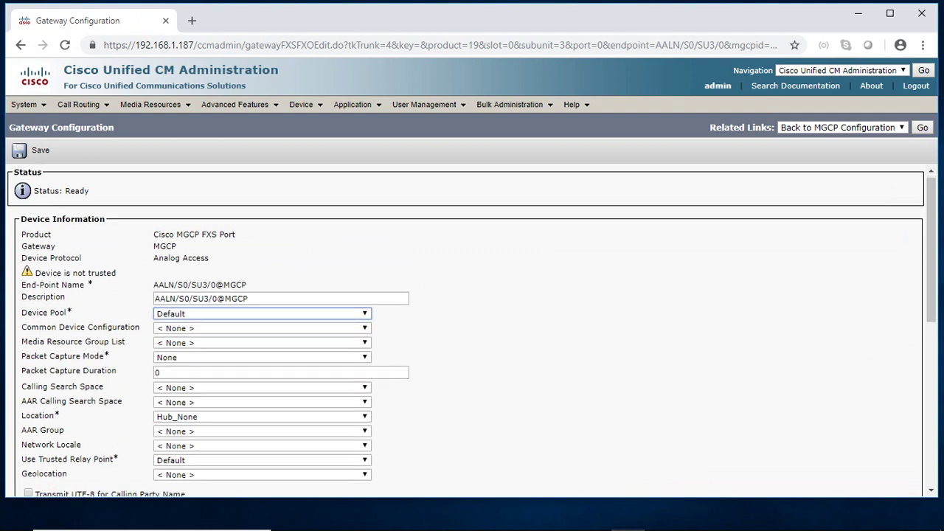
{"action": "scroll", "coordinate": [472, 332], "scroll_direction": "down", "scroll_amount": 2}
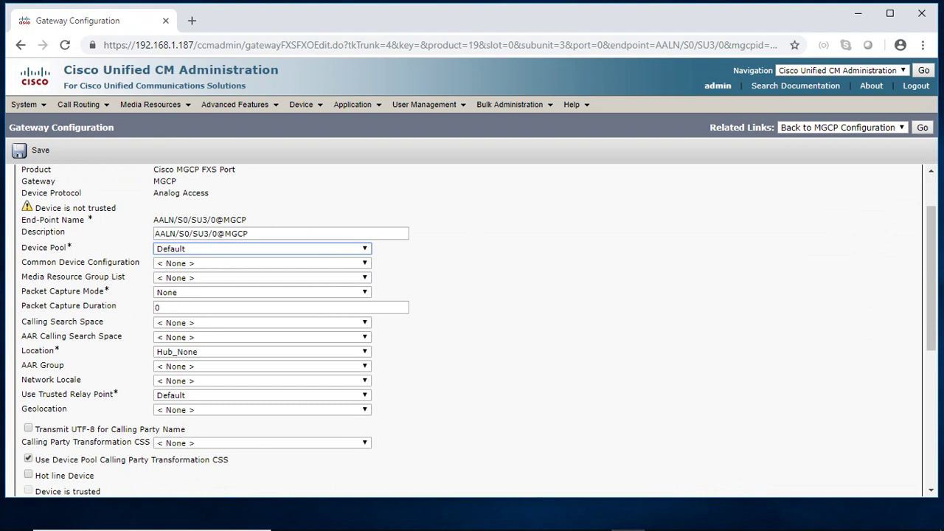
{"action": "scroll", "coordinate": [472, 332], "scroll_direction": "down", "scroll_amount": 5}
{"action": "scroll", "coordinate": [472, 332], "scroll_direction": "up", "scroll_amount": 6}
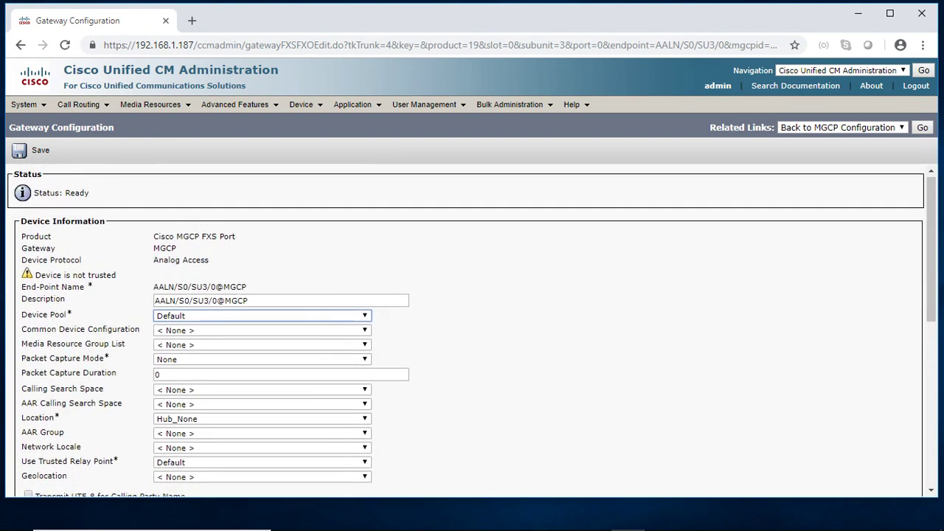
{"action": "left_click", "coordinate": [29, 150]}
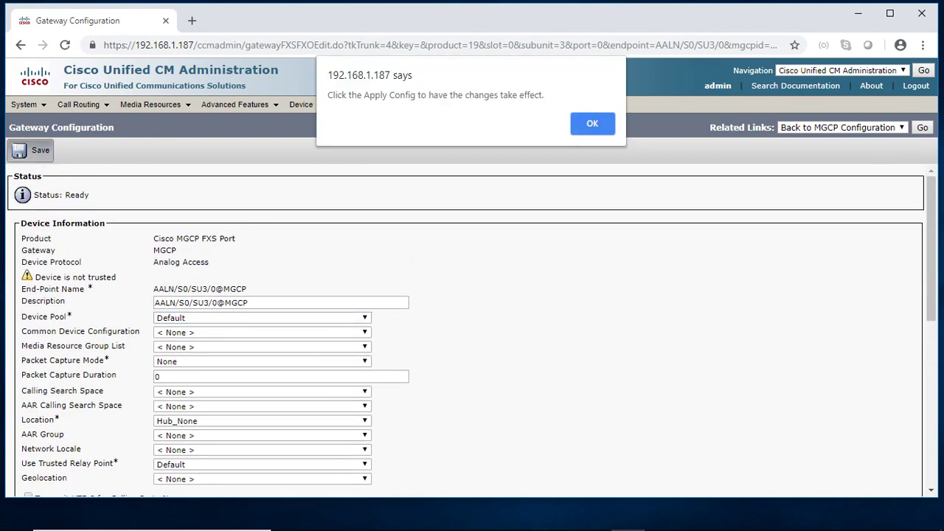
{"action": "key", "text": "Return"}
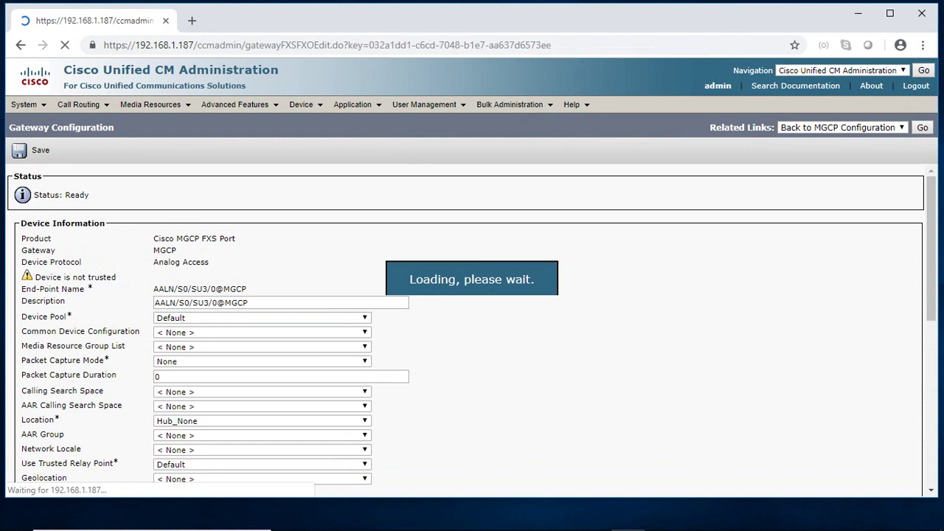
Step: Add a new directory number 2000 on line 1 of port 0/3/0
{"action": "left_click", "coordinate": [84, 240]}
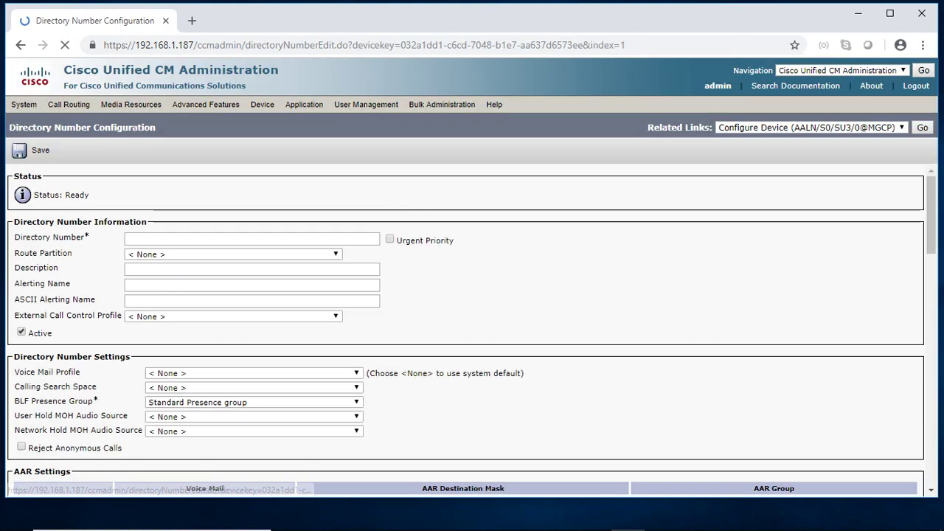
{"action": "type", "text": "2000"}
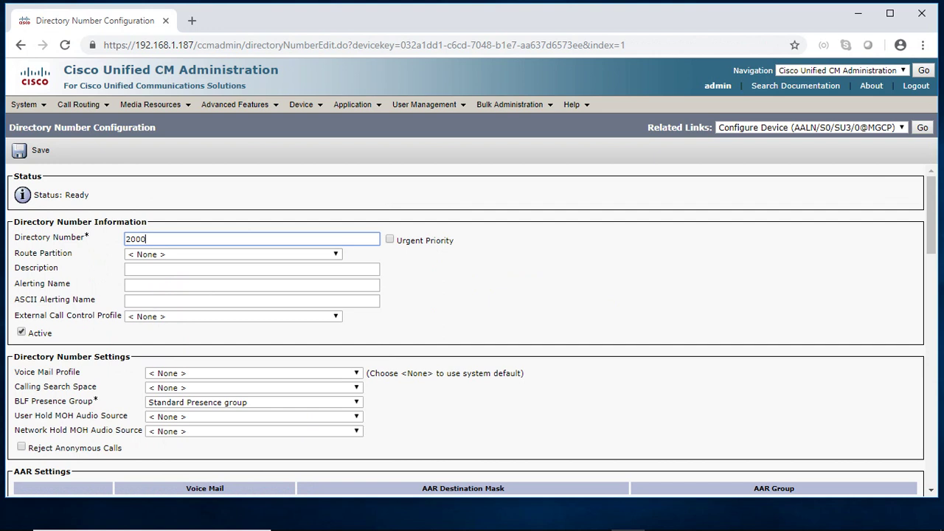
{"action": "key", "text": "Tab"}
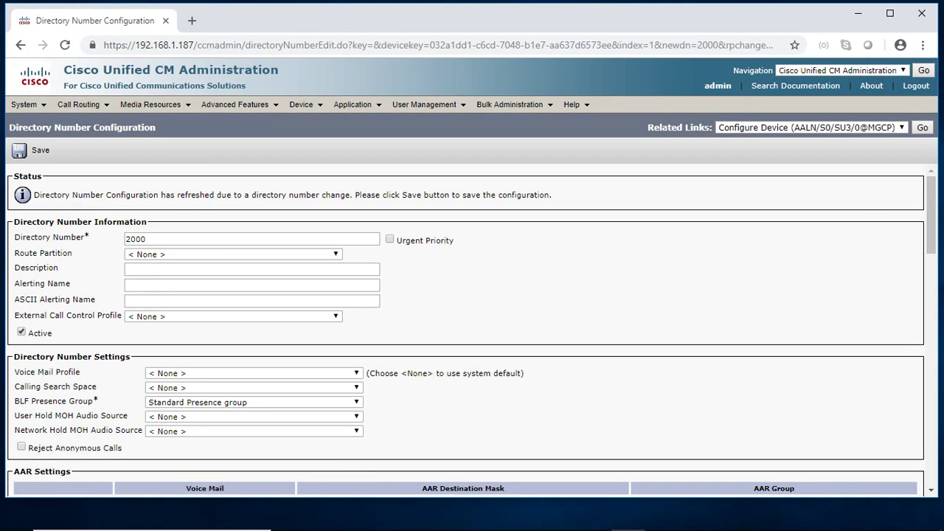
Step: Enter the phone user's name as description and alerting name for directory number 2000, save it and apply the configuration
{"action": "left_click", "coordinate": [127, 269]}
{"action": "type", "text": "kumar"}
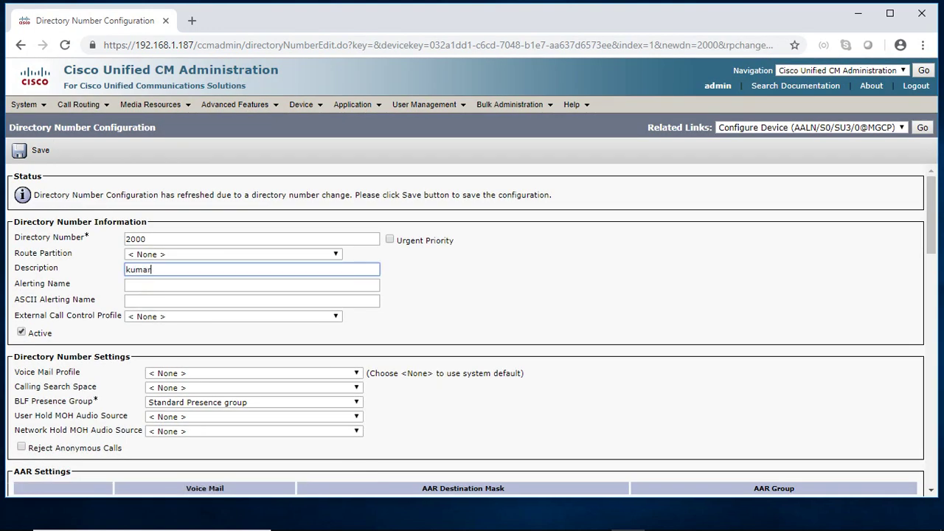
{"action": "key", "text": "Tab"}
{"action": "type", "text": "ku"}
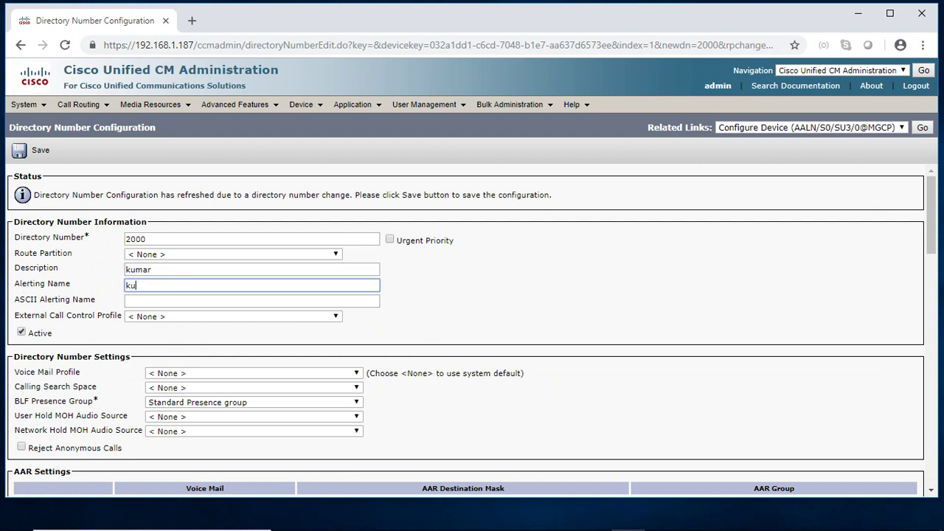
{"action": "type", "text": "mar"}
{"action": "key", "text": "Tab"}
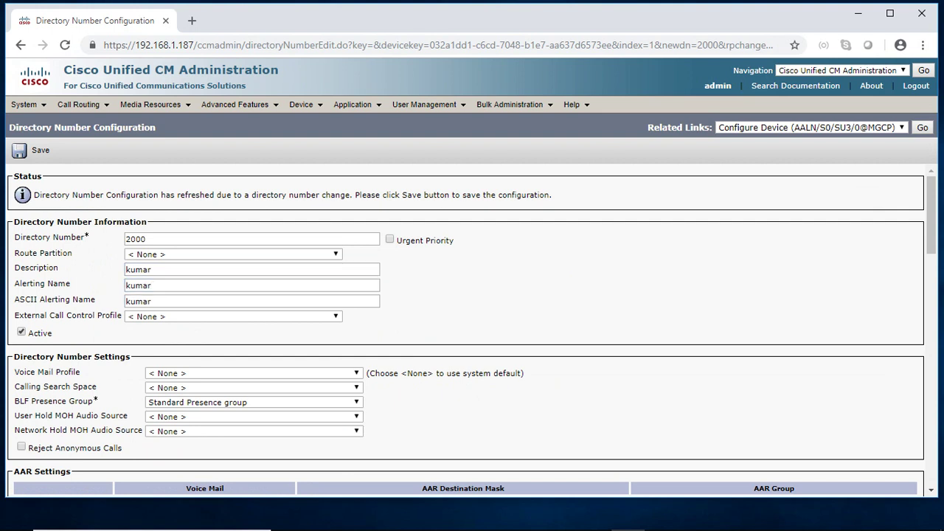
{"action": "left_click", "coordinate": [19, 149]}
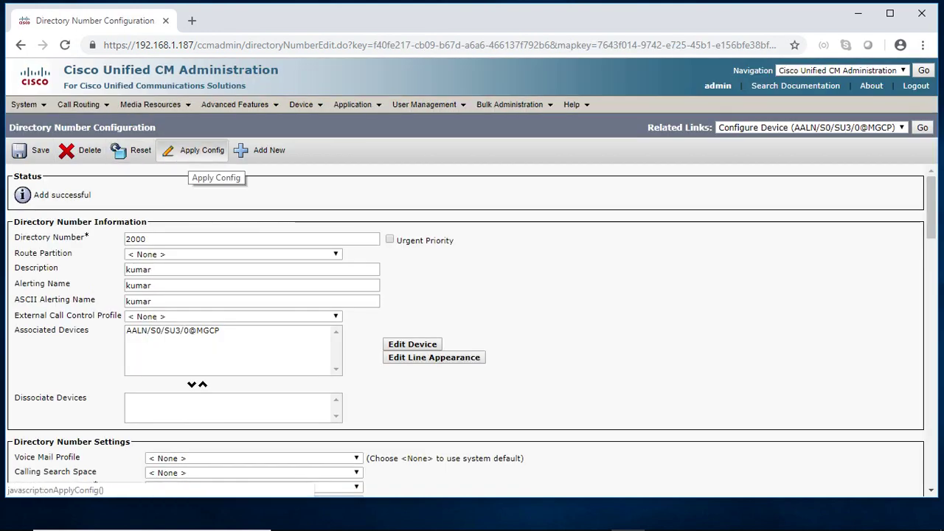
{"action": "left_click", "coordinate": [194, 150]}
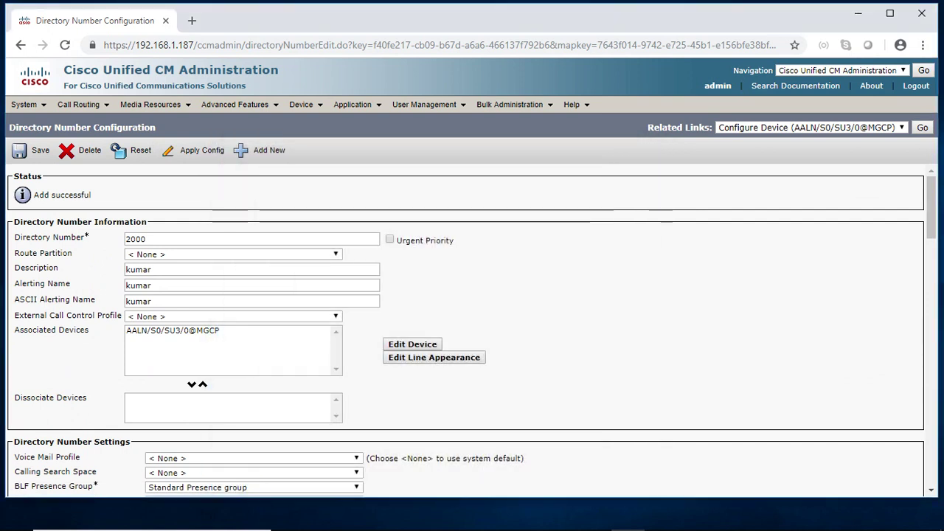
Step: Reopen the MGCP gateway, open port 0/3/1 of the VIC2-2FXS card and proceed with POTS as its port type
{"action": "mouse_move", "coordinate": [305, 104]}
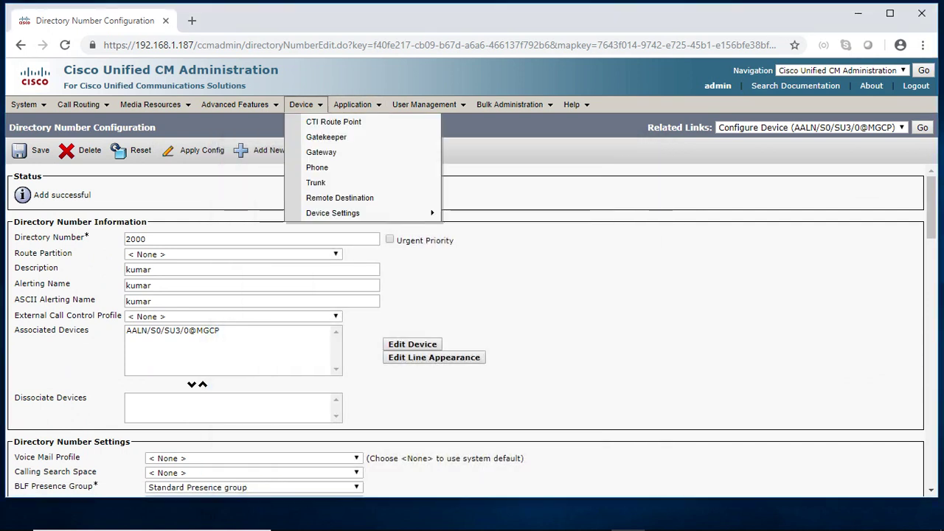
{"action": "left_click", "coordinate": [322, 153]}
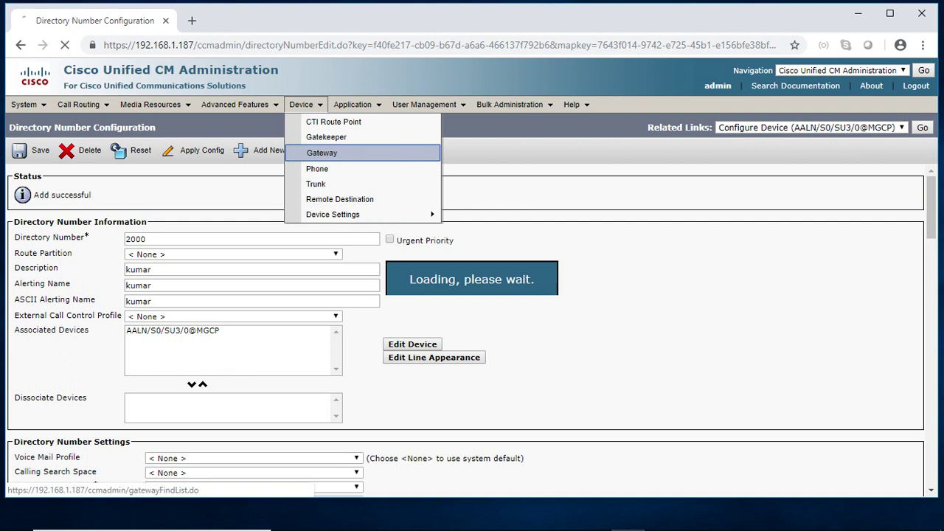
{"action": "left_click", "coordinate": [163, 292]}
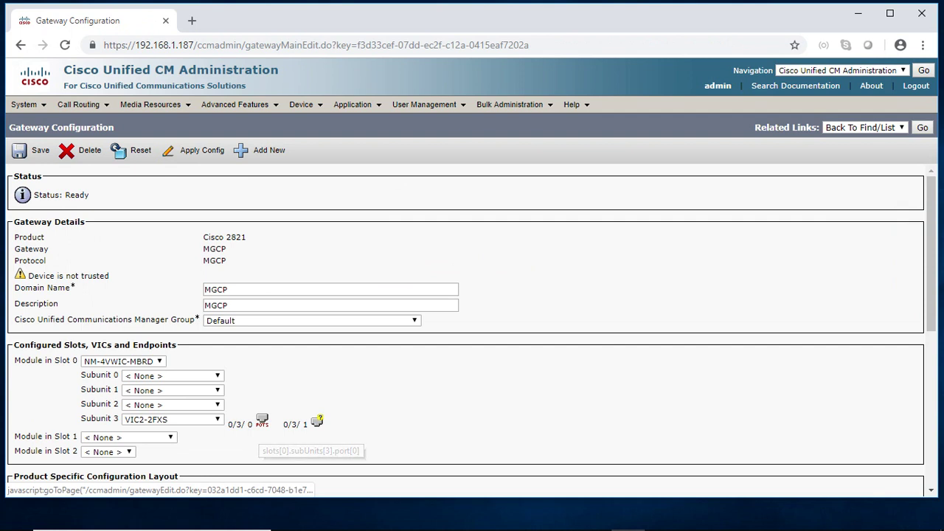
{"action": "left_click", "coordinate": [316, 422]}
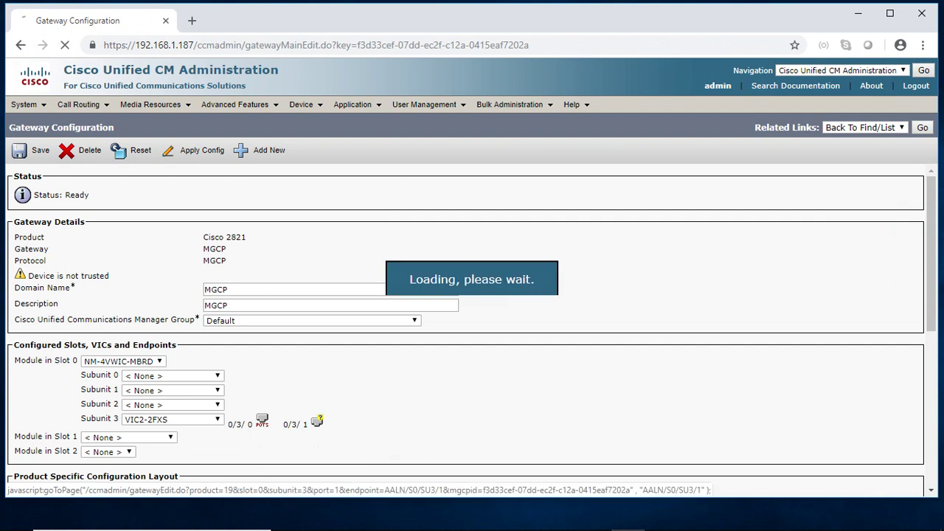
{"action": "left_click", "coordinate": [177, 239]}
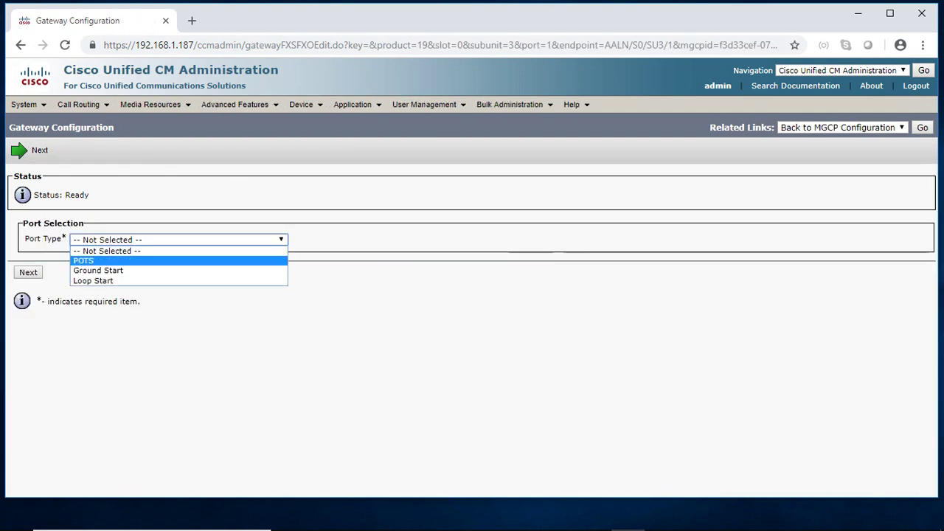
{"action": "left_click", "coordinate": [83, 260]}
{"action": "left_click", "coordinate": [28, 273]}
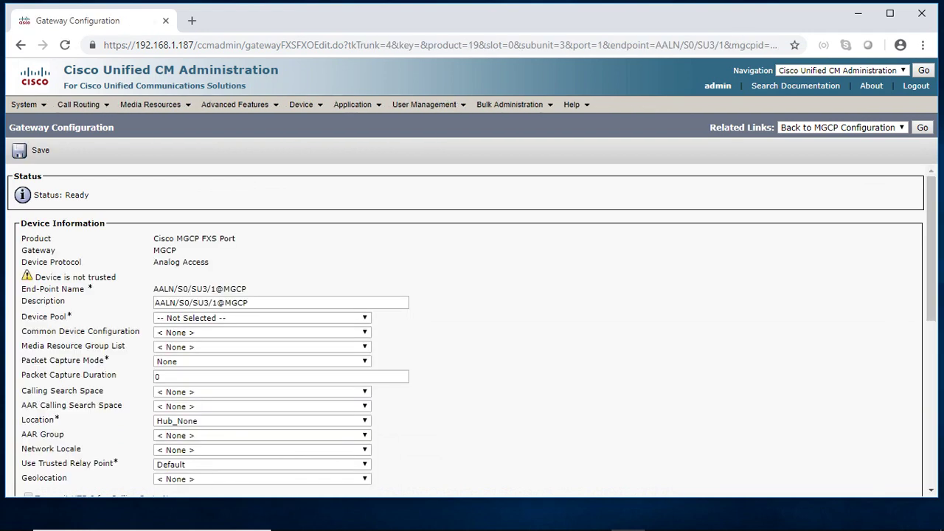
Step: Set the device pool of FXS port 0/3/1 to Default and save the port configuration
{"action": "left_click", "coordinate": [186, 317]}
{"action": "left_click", "coordinate": [172, 339]}
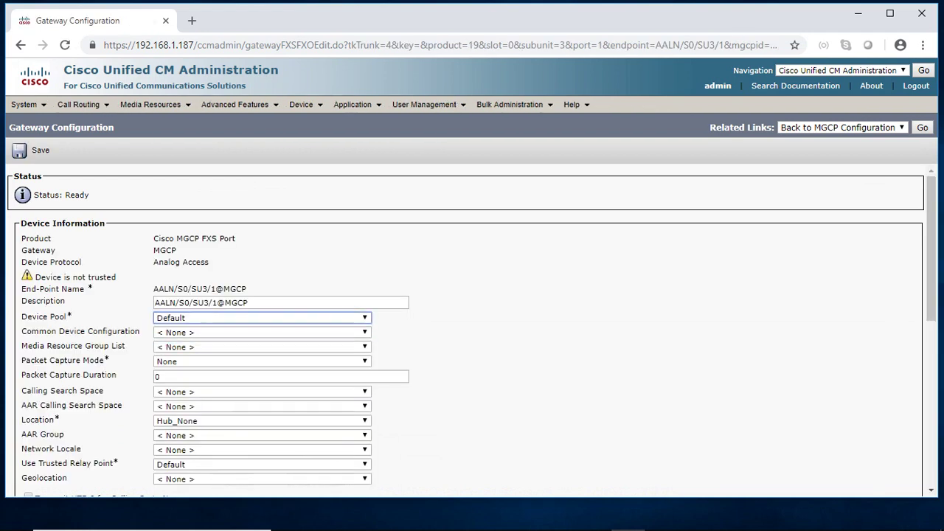
{"action": "left_click", "coordinate": [31, 150]}
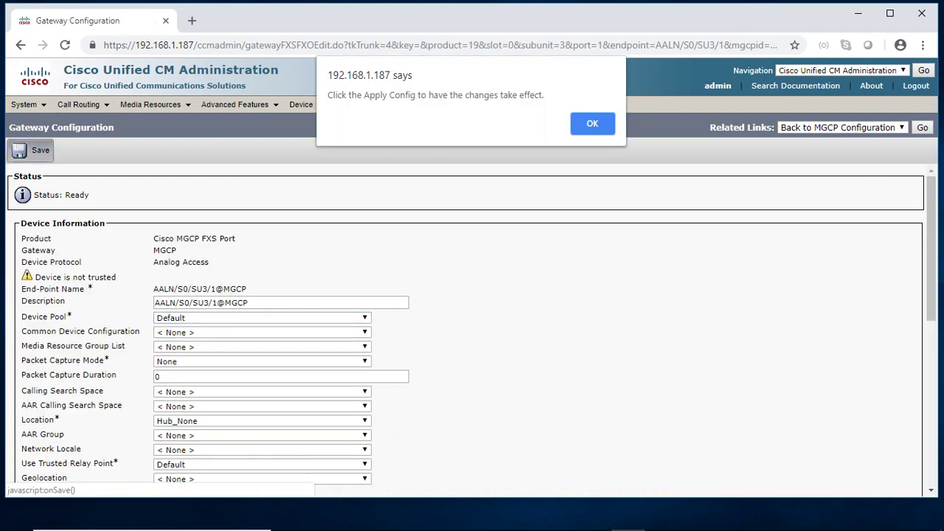
{"action": "key", "text": "Return"}
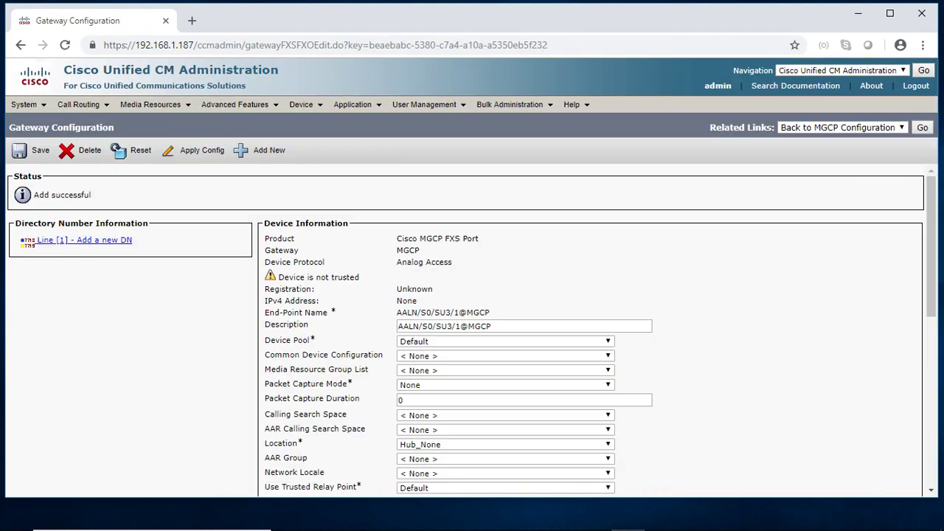
Step: Add a new directory number 2001 on line 1 of port 0/3/1
{"action": "left_click", "coordinate": [84, 240]}
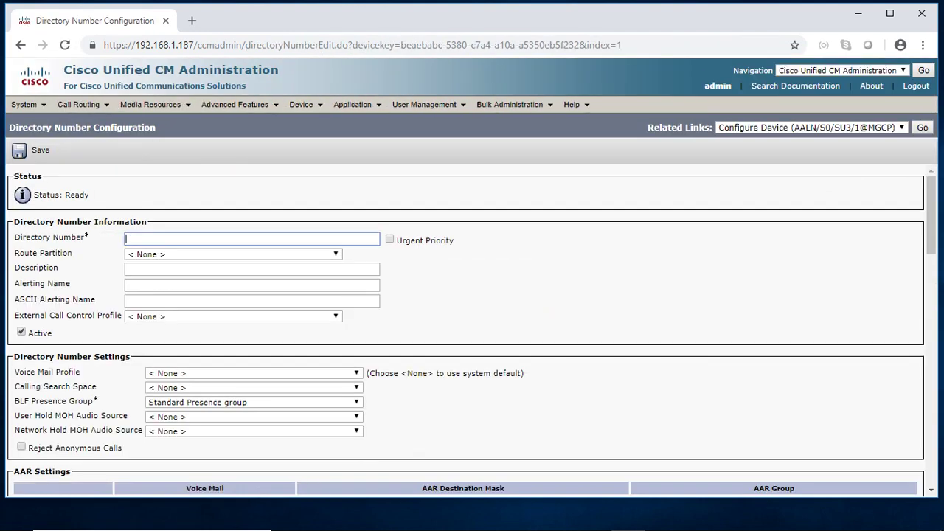
{"action": "type", "text": "2001"}
{"action": "key", "text": "Tab"}
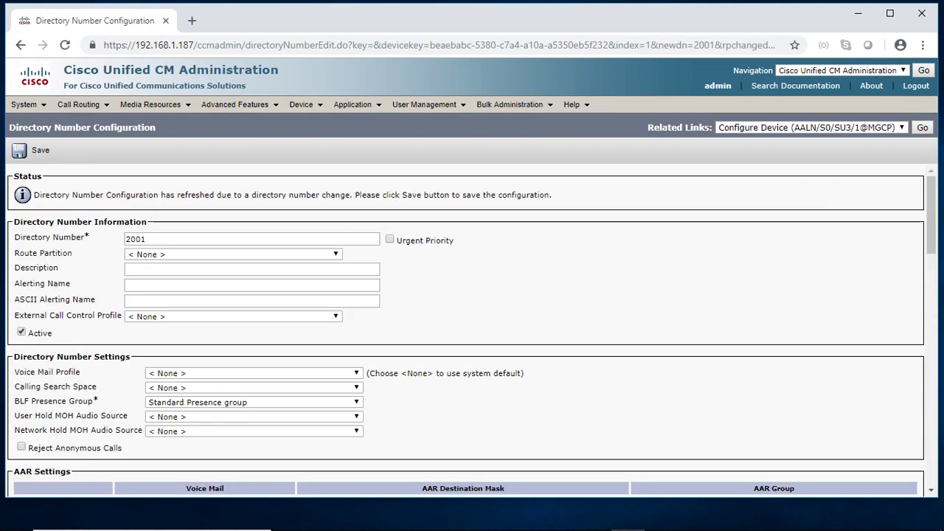
Step: Enter the phone user's name as description and alerting name for directory number 2001, save it and apply the configuration
{"action": "left_click", "coordinate": [252, 270]}
{"action": "type", "text": "jeeva"}
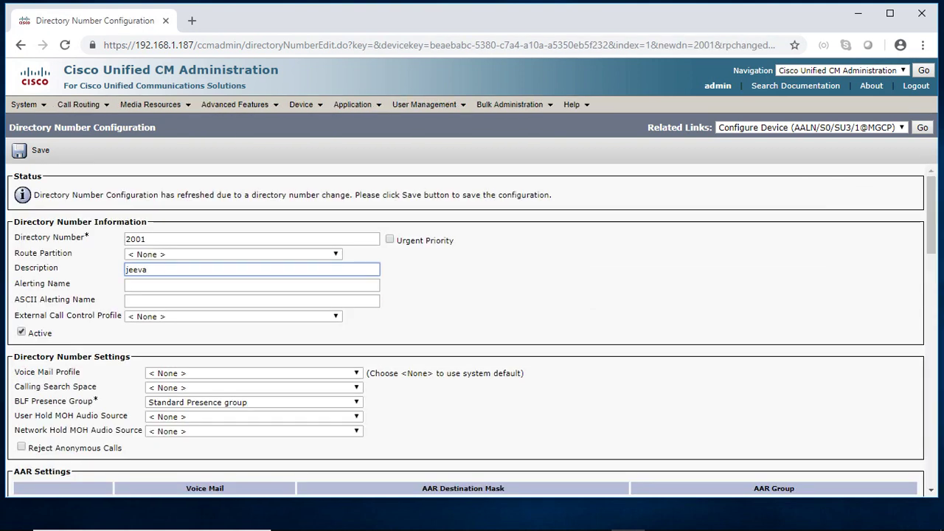
{"action": "left_click", "coordinate": [251, 285]}
{"action": "type", "text": "jeeva"}
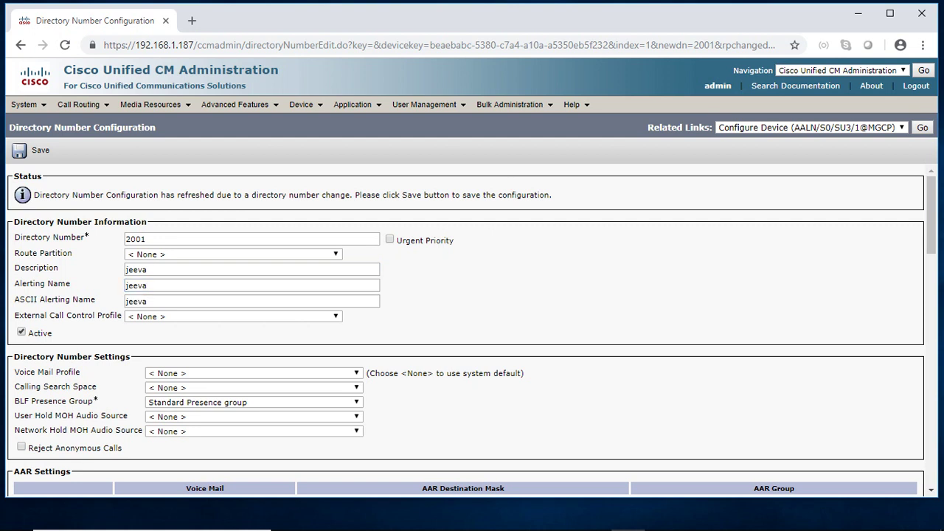
{"action": "left_click", "coordinate": [34, 151]}
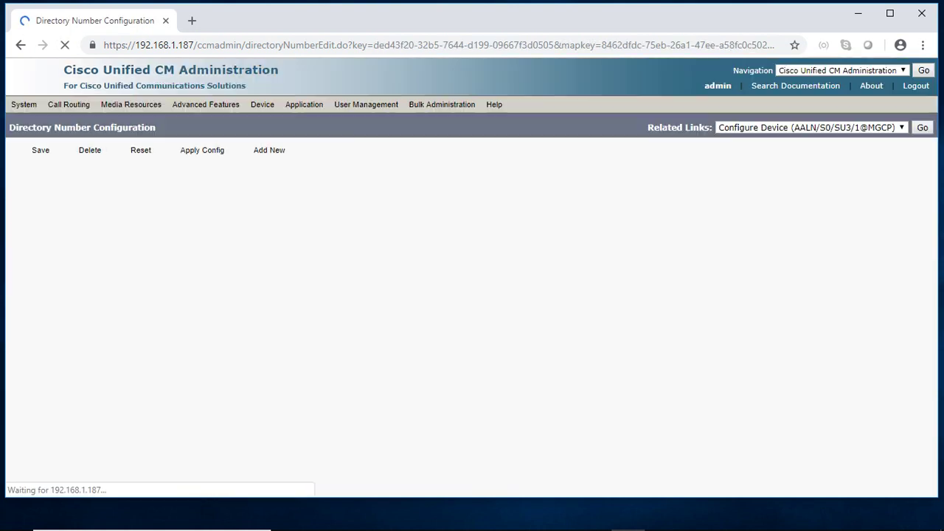
{"action": "left_click", "coordinate": [195, 150]}
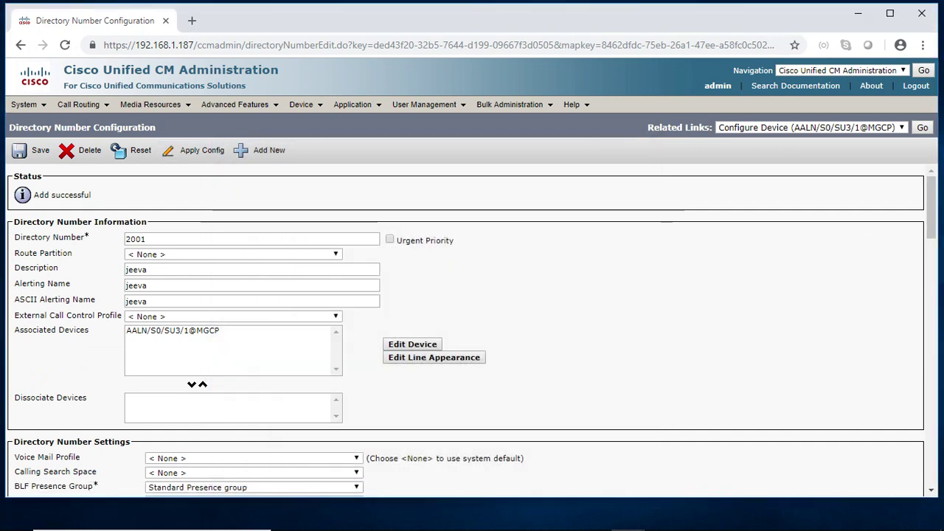
Step: Reopen the MGCP gateway's configuration to check its protocol and both VIC2-2FXS ports, and return to the gateway list
{"action": "mouse_move", "coordinate": [305, 104]}
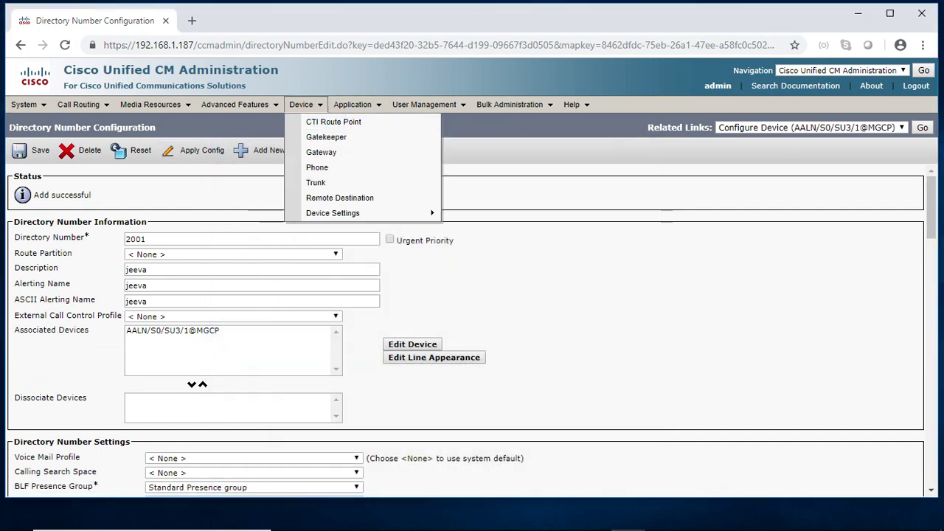
{"action": "left_click", "coordinate": [321, 152]}
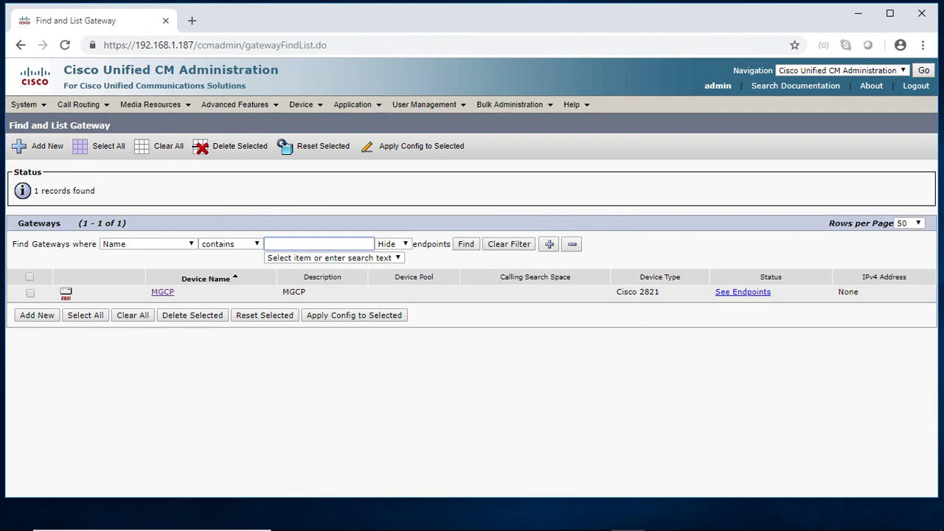
{"action": "left_click", "coordinate": [162, 291]}
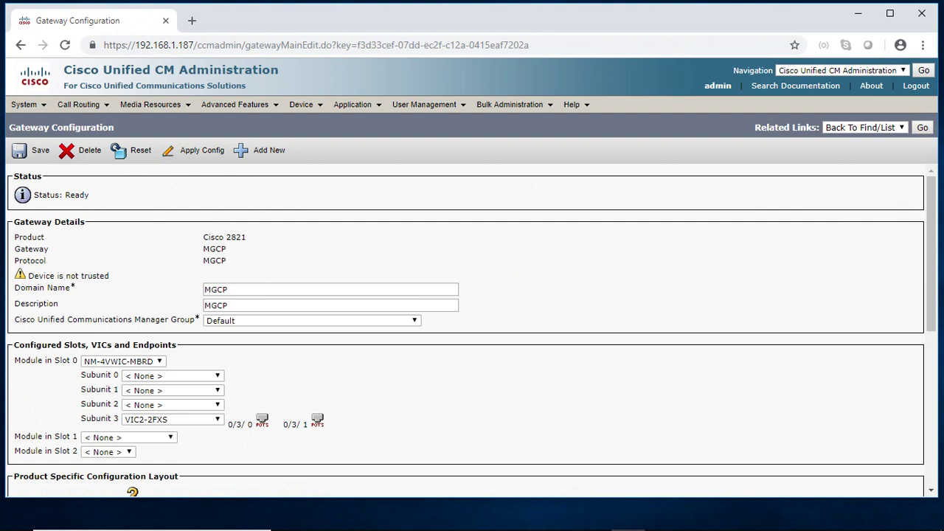
{"action": "left_click_drag", "start_coordinate": [203, 260], "coordinate": [227, 260]}
{"action": "left_click", "coordinate": [301, 104]}
{"action": "left_click", "coordinate": [327, 152]}
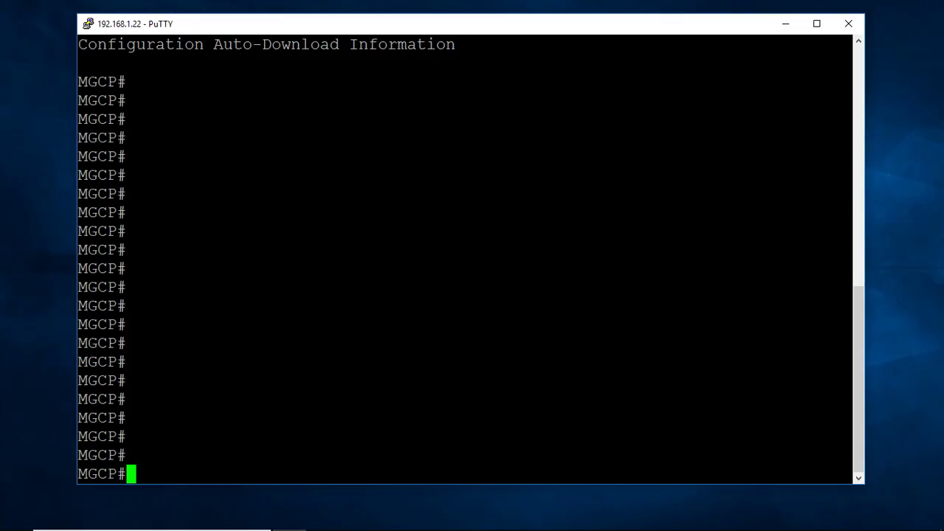
Step: Switch to the PuTTY session of the MGCP router and run show ccm-manager to check the gateway's registration
{"action": "type", "text": "show ccm-ma"}
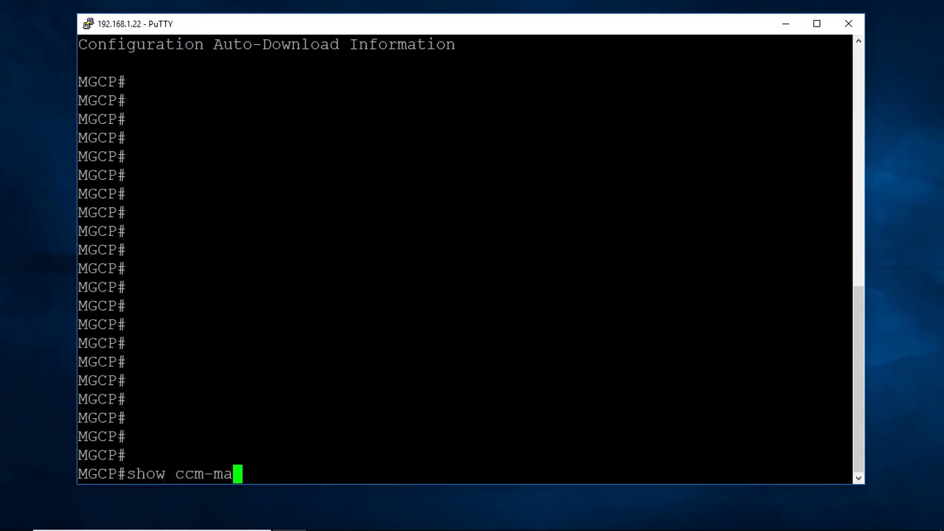
{"action": "key", "text": "Tab"}
{"action": "key", "text": "Return"}
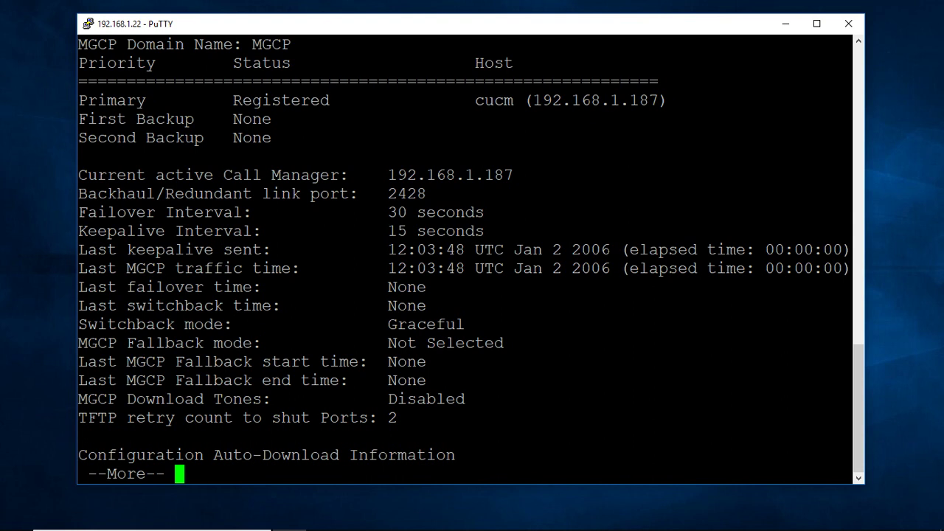
Step: Examine the show ccm-manager output for the primary call manager's registration status and host name, through the configuration download section
{"action": "left_click_drag", "start_coordinate": [233, 100], "coordinate": [349, 100]}
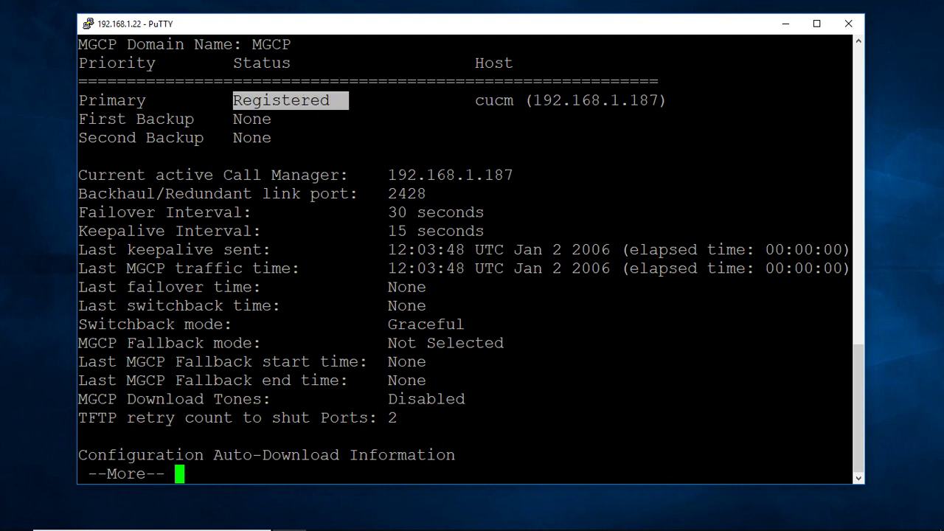
{"action": "left_click_drag", "start_coordinate": [475, 100], "coordinate": [515, 100]}
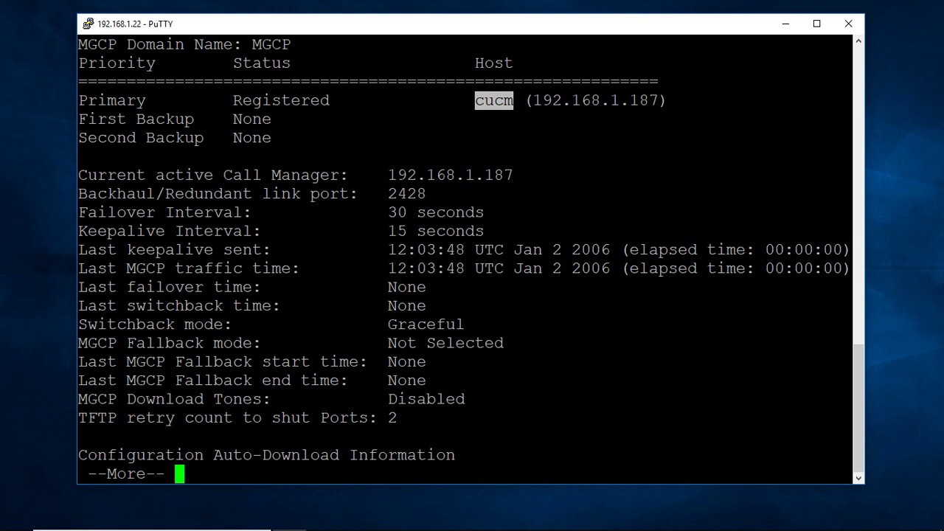
{"action": "key", "text": "space"}
{"action": "key", "text": "shift+Page_Up"}
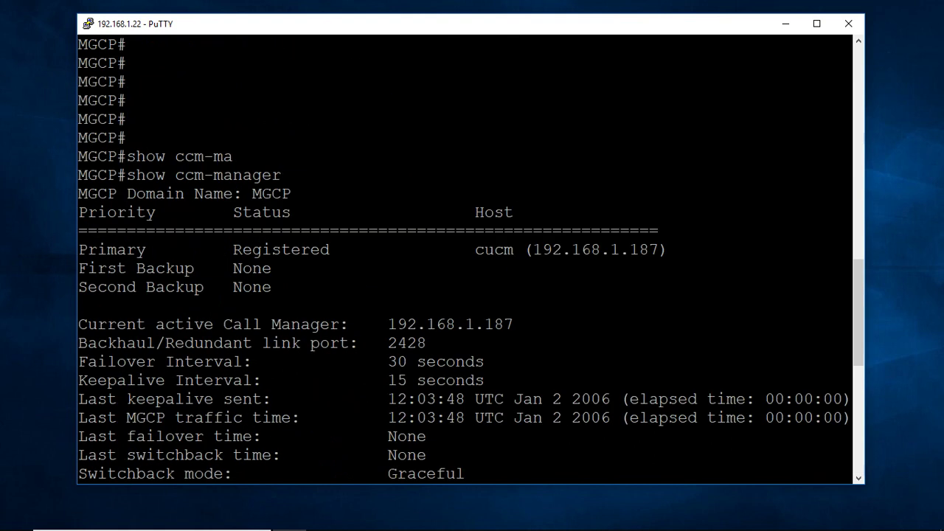
{"action": "left_click_drag", "start_coordinate": [233, 249], "coordinate": [329, 249]}
{"action": "key", "text": "shift+Page_Down"}
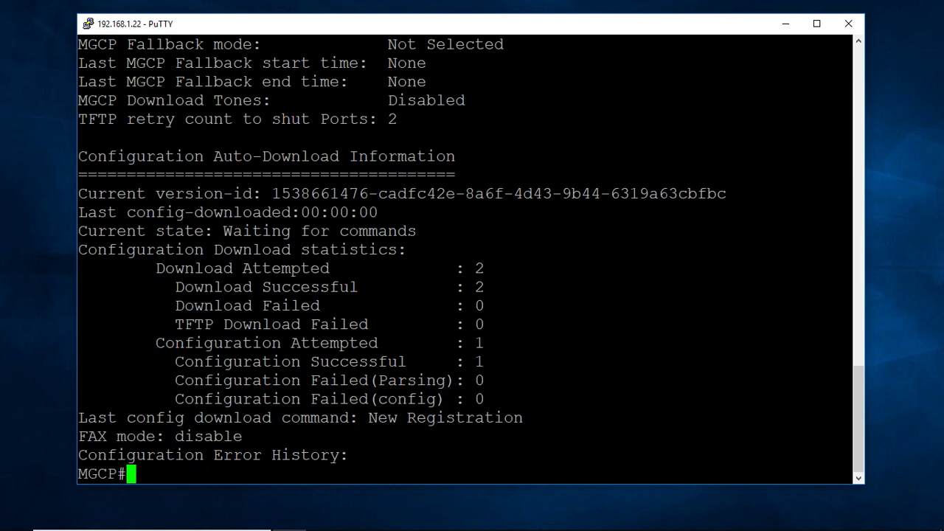
Step: In global configuration mode, map host name cucm to 192.168.1.187 with the ip host command, and return to privileged mode
{"action": "type", "text": "config t"}
{"action": "key", "text": "Return"}
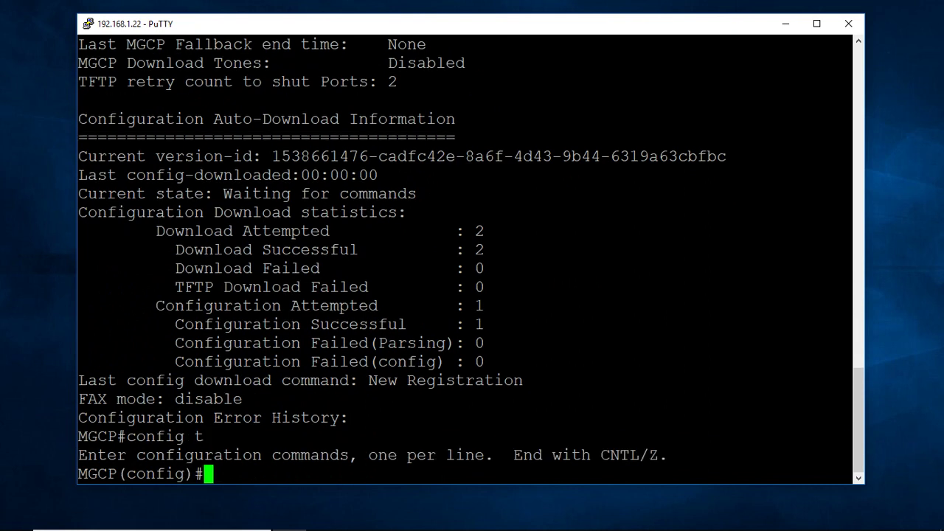
{"action": "type", "text": "ip host"}
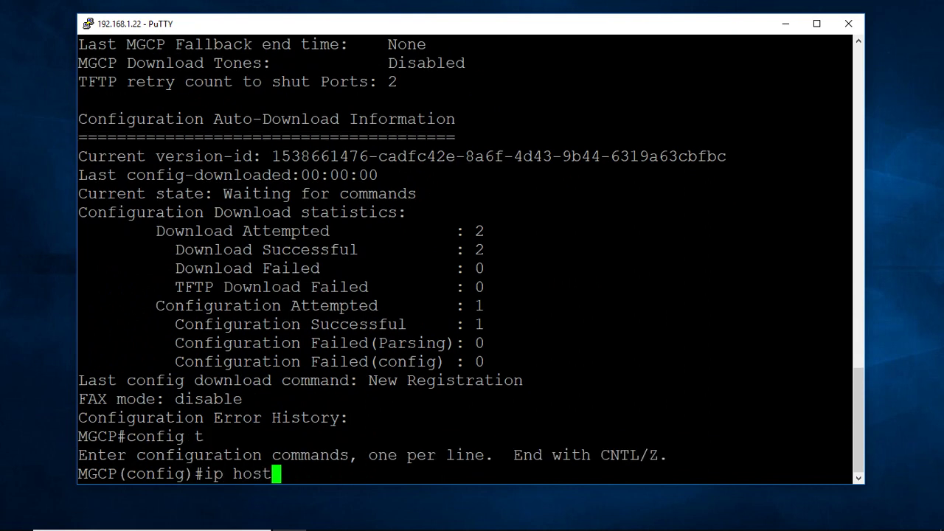
{"action": "key", "text": "Tab"}
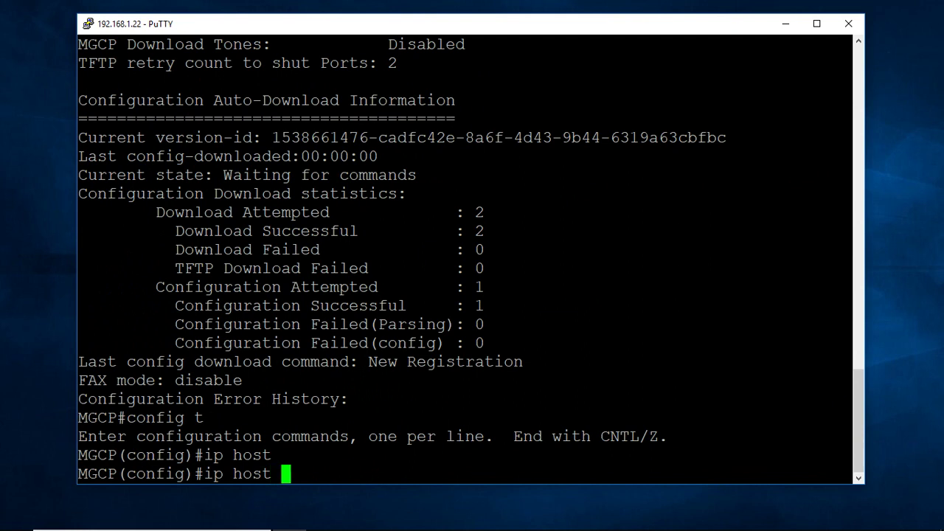
{"action": "type", "text": "cu"}
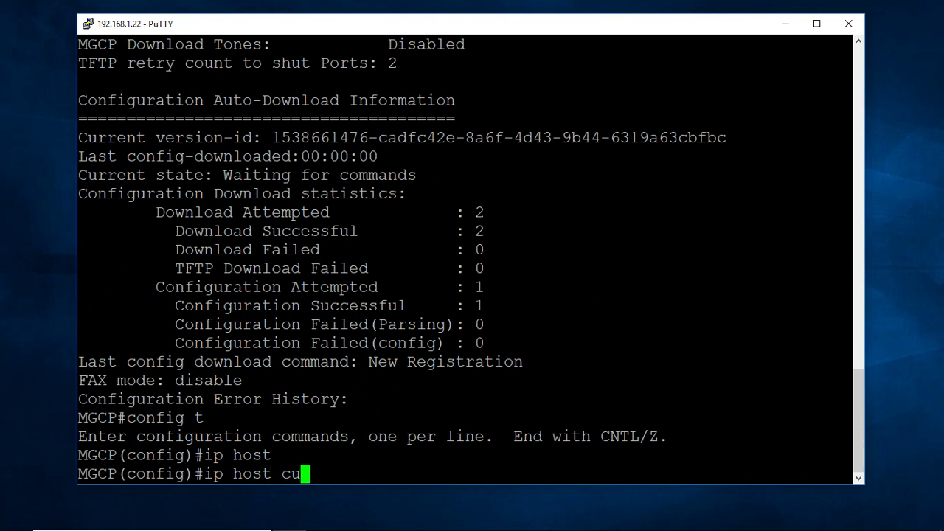
{"action": "type", "text": "cm 192"}
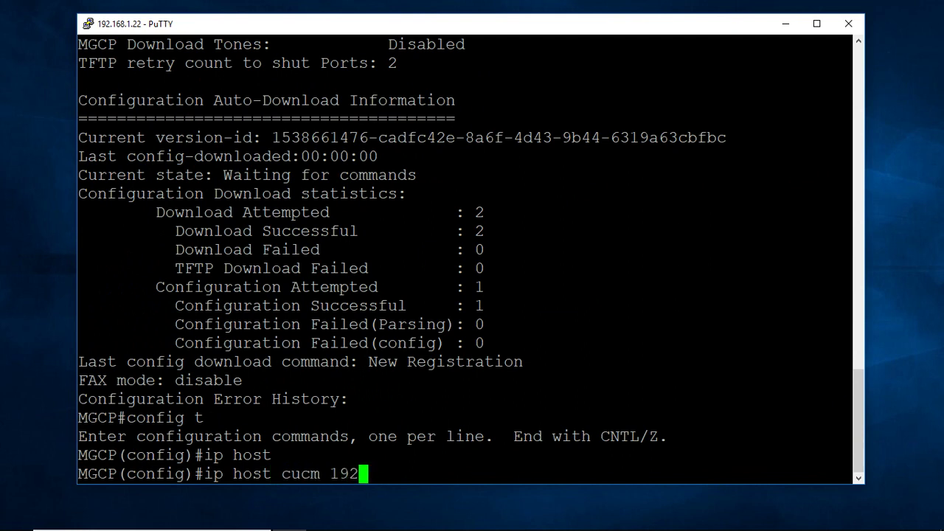
{"action": "type", "text": ".168.1.187"}
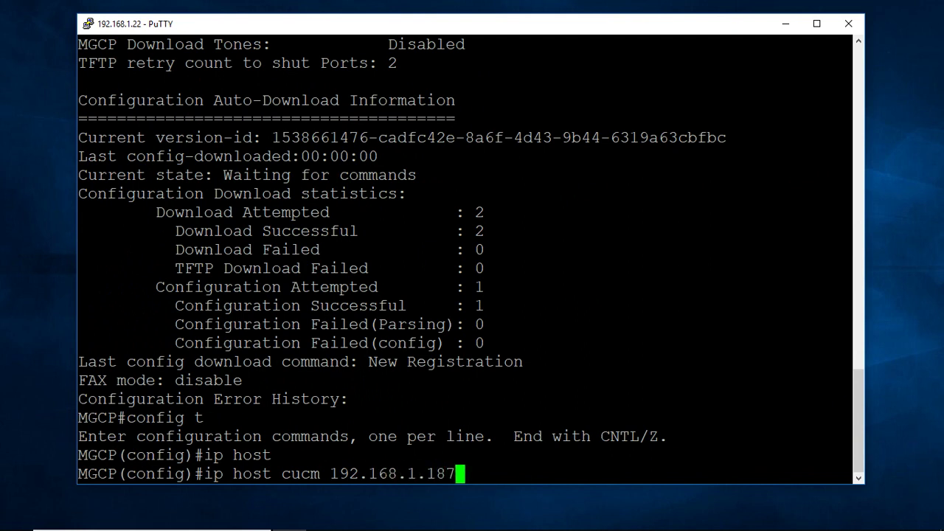
{"action": "key", "text": "Return"}
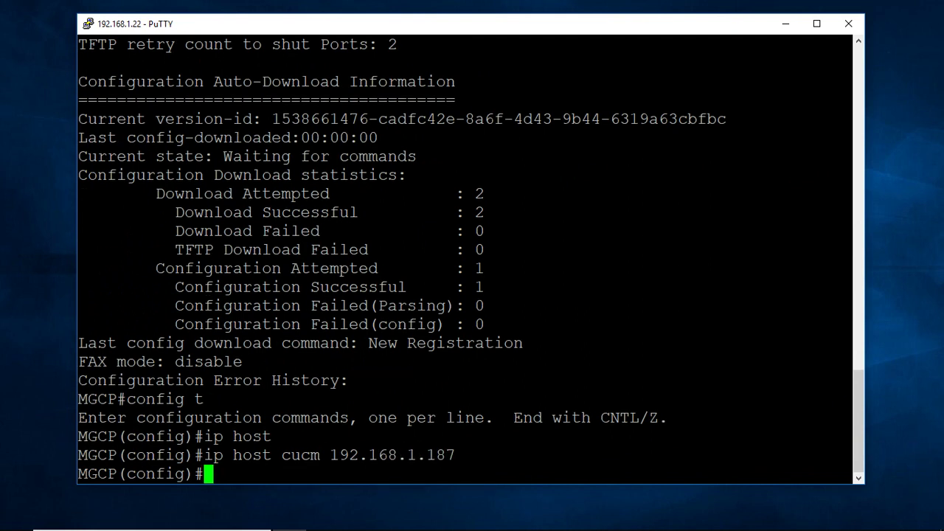
{"action": "type", "text": "exit"}
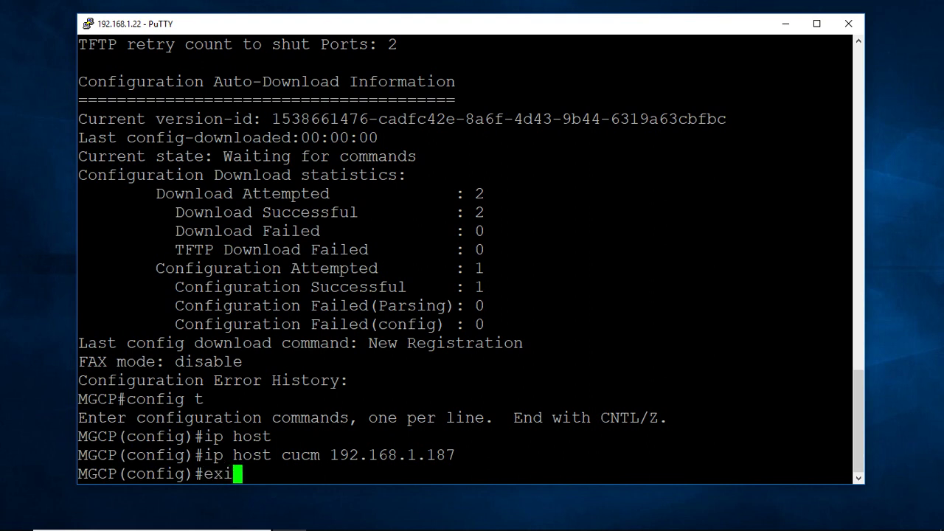
{"action": "key", "text": "Return"}
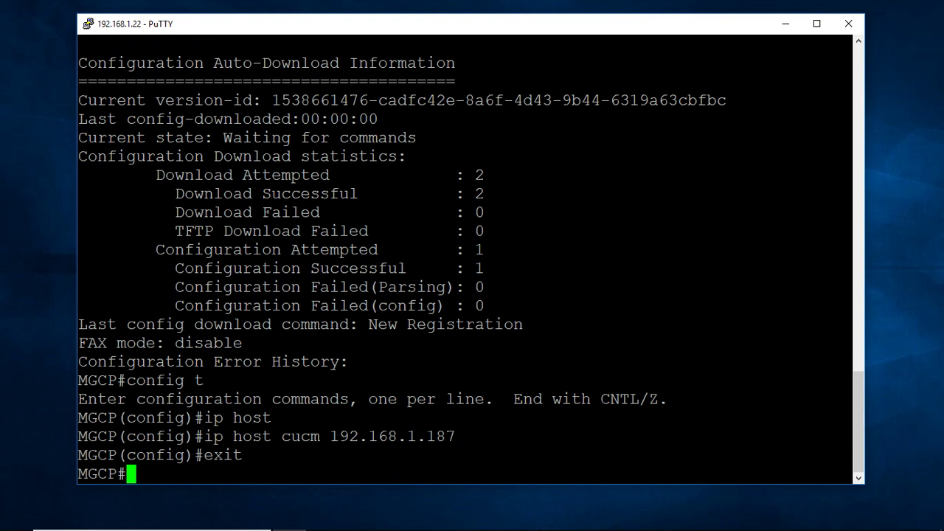
{"action": "type", "text": "show mgc"}
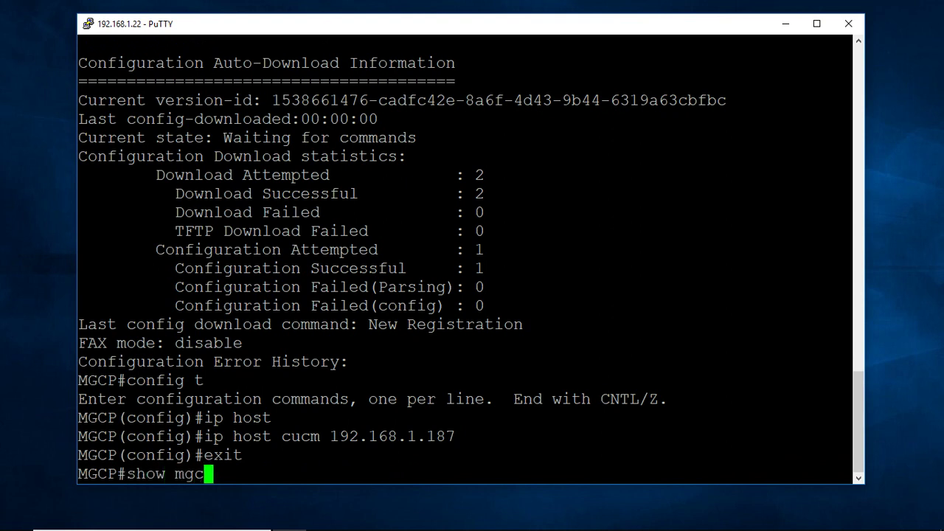
{"action": "key", "text": "BackSpace"}
{"action": "key", "text": "BackSpace"}
{"action": "key", "text": "BackSpace"}
{"action": "key", "text": "BackSpace"}
{"action": "key", "text": "BackSpace"}
{"action": "key", "text": "BackSpace"}
{"action": "key", "text": "BackSpace"}
{"action": "key", "text": "BackSpace"}
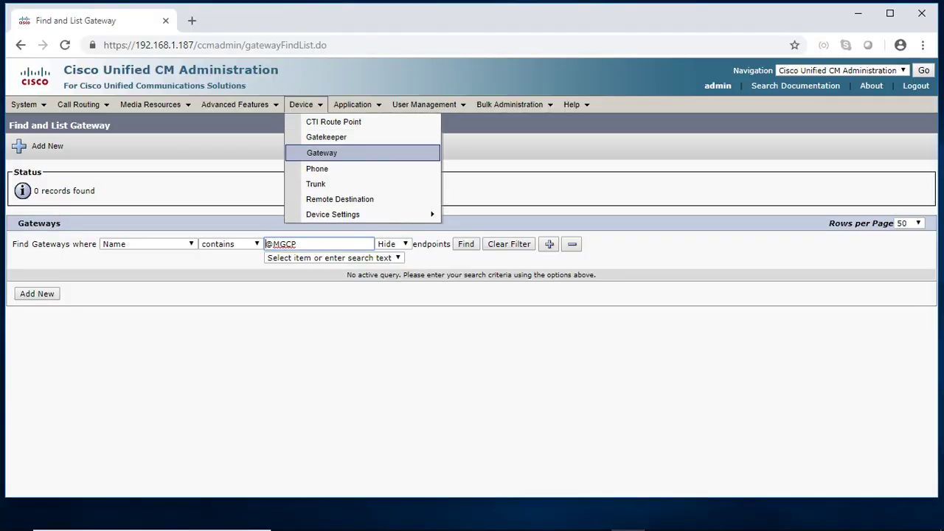
Step: Switch to Cisco Unified CM Administration, list all gateways with an empty name filter and check the MGCP gateway's IPv4 address
{"action": "left_click", "coordinate": [348, 152]}
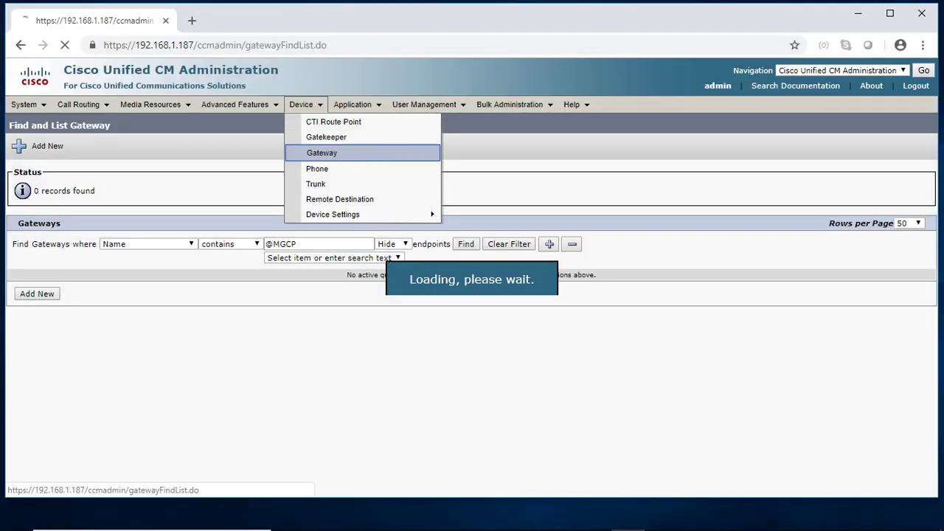
{"action": "key", "text": "BackSpace"}
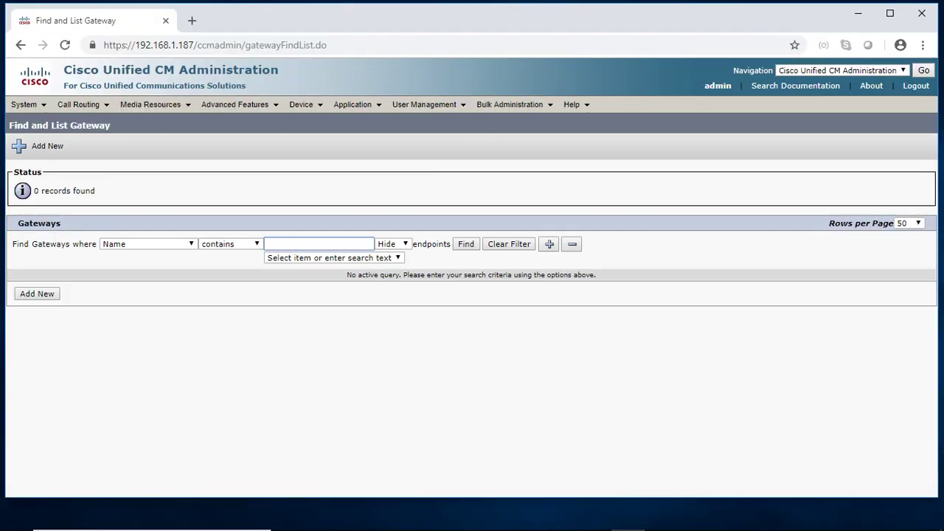
{"action": "left_click", "coordinate": [465, 243]}
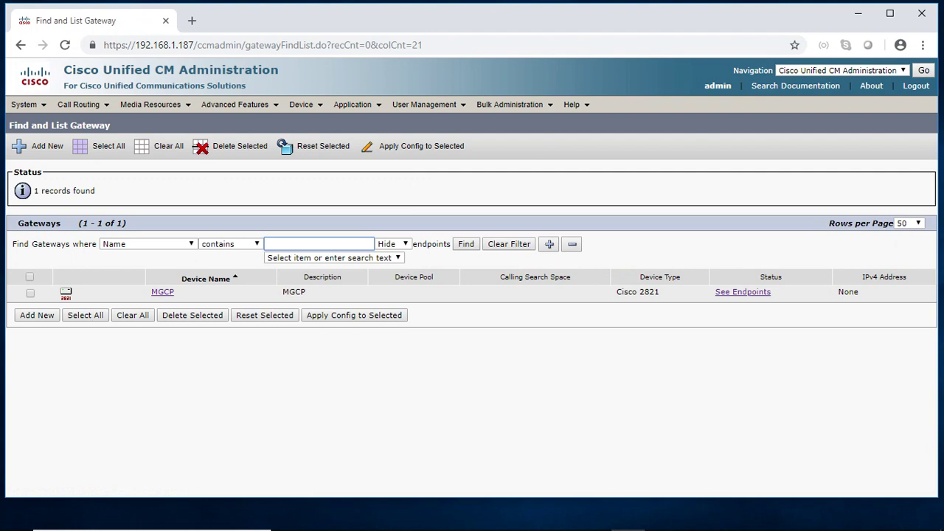
{"action": "left_click_drag", "start_coordinate": [838, 292], "coordinate": [858, 291]}
{"action": "left_click", "coordinate": [849, 292]}
Step: Show the MGCP gateway's endpoints and check the FXS ports' registration status and IPv4 addresses
{"action": "left_click", "coordinate": [742, 292]}
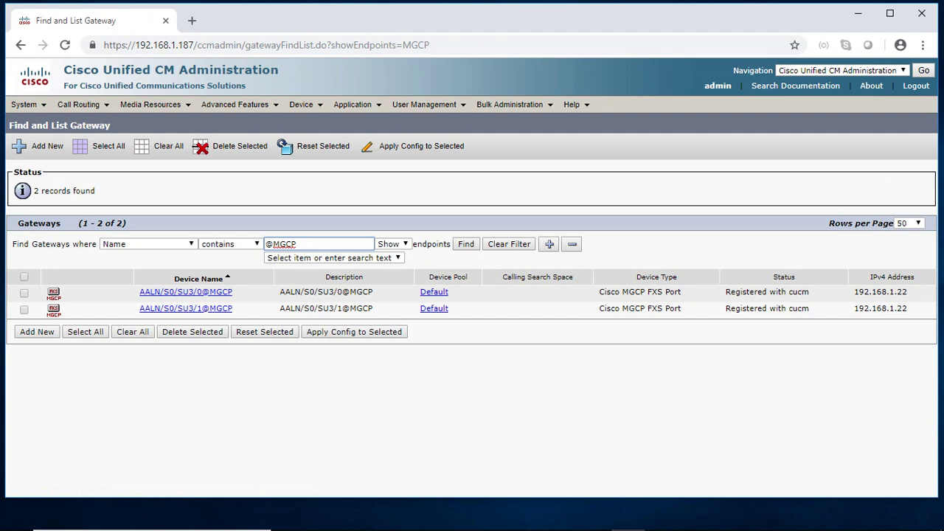
{"action": "left_click_drag", "start_coordinate": [729, 292], "coordinate": [803, 293]}
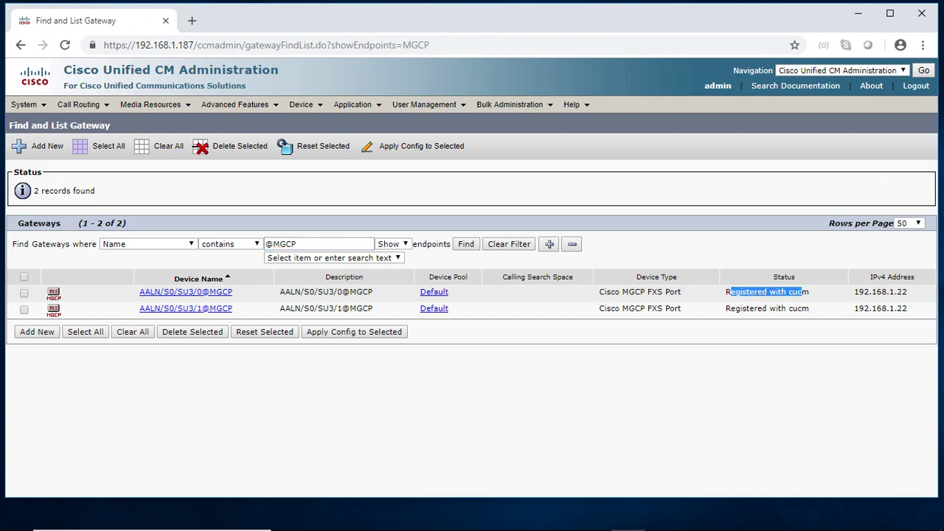
{"action": "mouse_move", "coordinate": [854, 292]}
{"action": "left_mouse_down"}
{"action": "mouse_move", "coordinate": [907, 292]}
{"action": "mouse_move", "coordinate": [901, 308]}
{"action": "mouse_move", "coordinate": [854, 308]}
{"action": "left_mouse_up"}
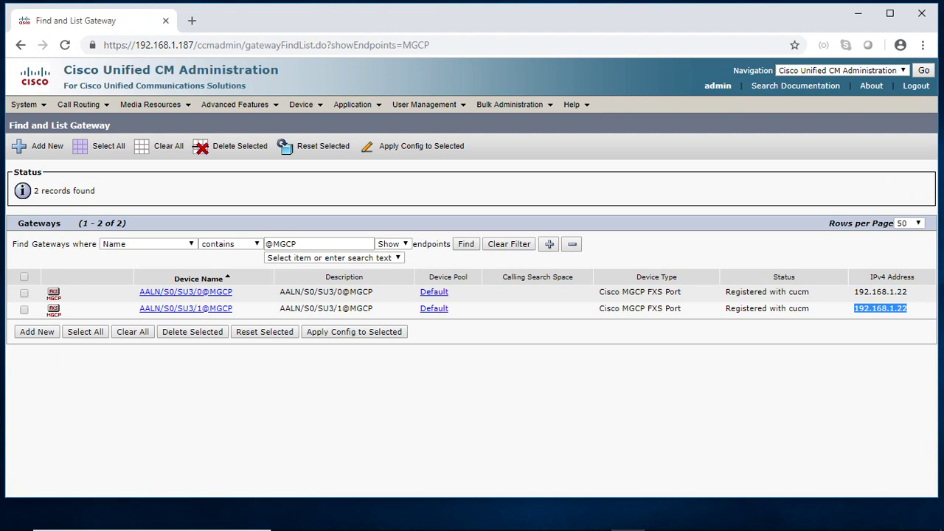
Step: Open the Route Plan Report to check which FXS ports the directory numbers are assigned to
{"action": "mouse_move", "coordinate": [87, 104]}
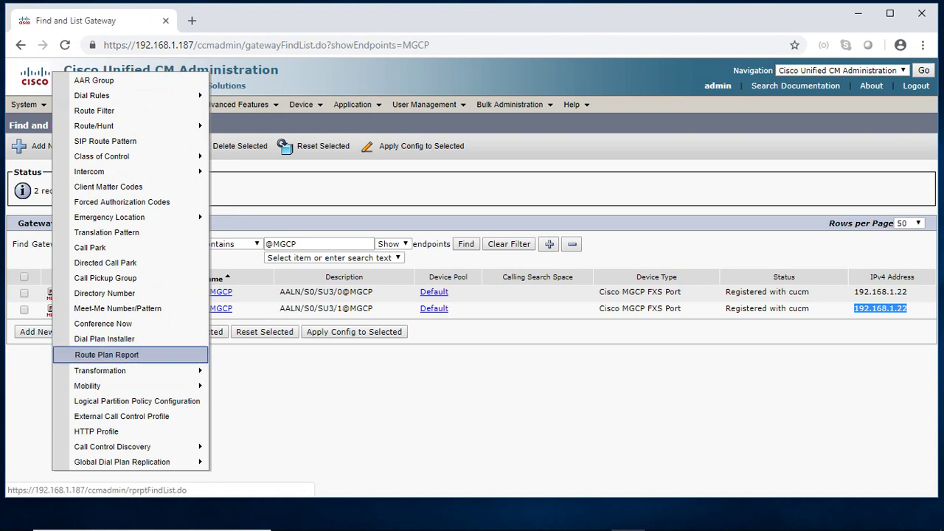
{"action": "left_click", "coordinate": [105, 354]}
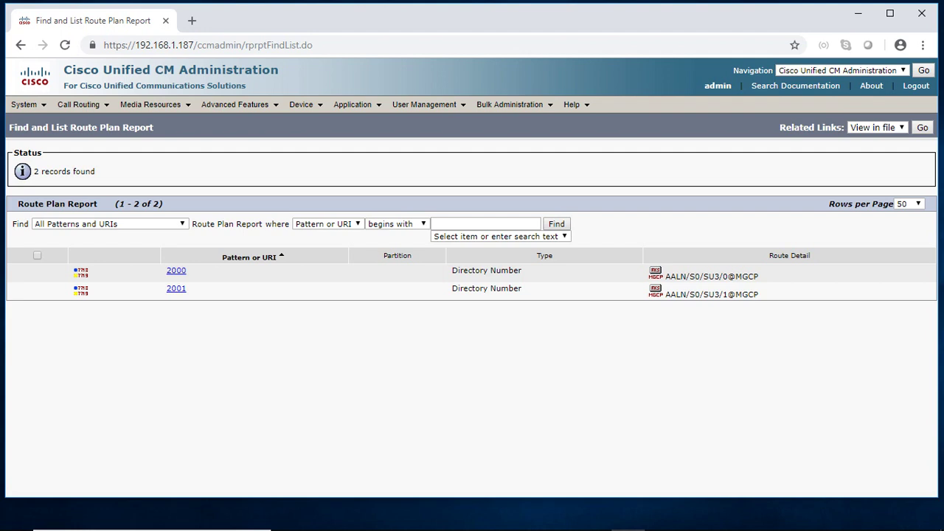
Step: Switch to the router's PuTTY session, run show mgcp endpoint and maximize the window to read the endpoint names
{"action": "type", "text": "show "}
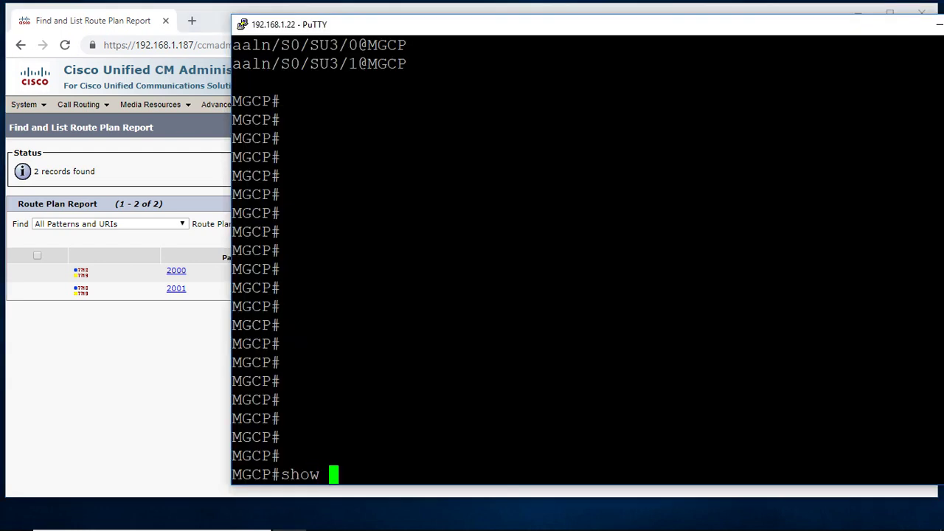
{"action": "type", "text": "mgcp en"}
{"action": "key", "text": "Tab"}
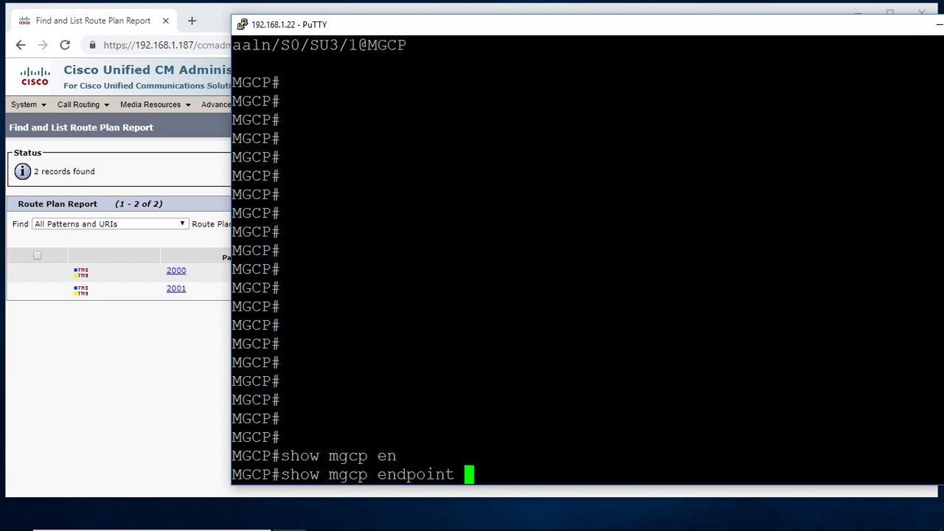
{"action": "key", "text": "Return"}
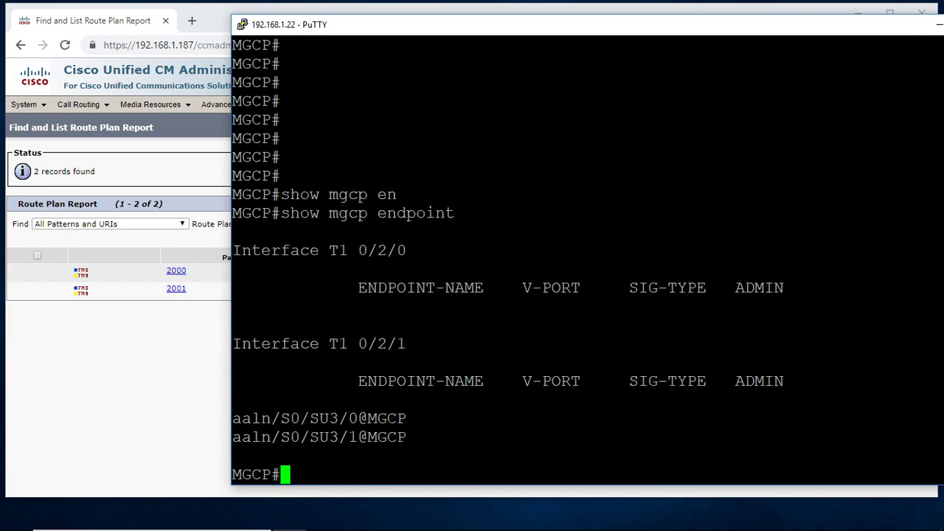
{"action": "key", "text": "super+Up"}
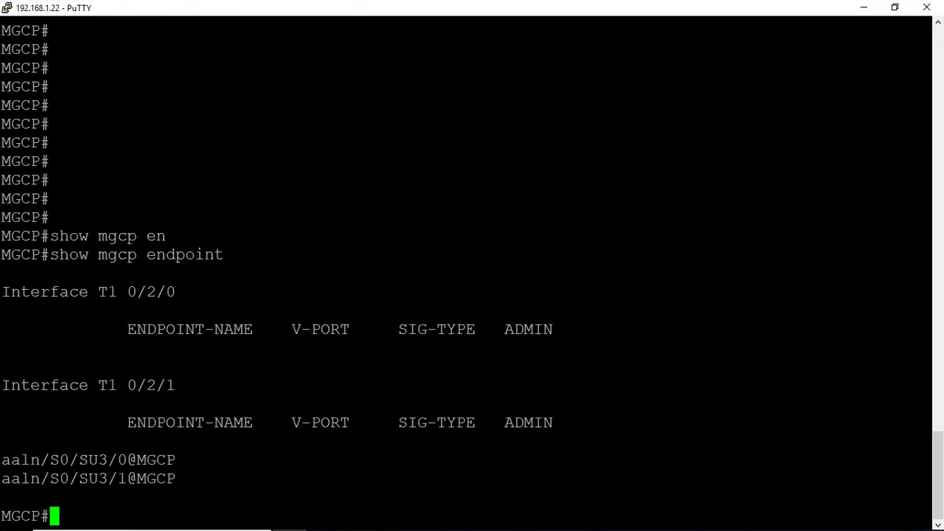